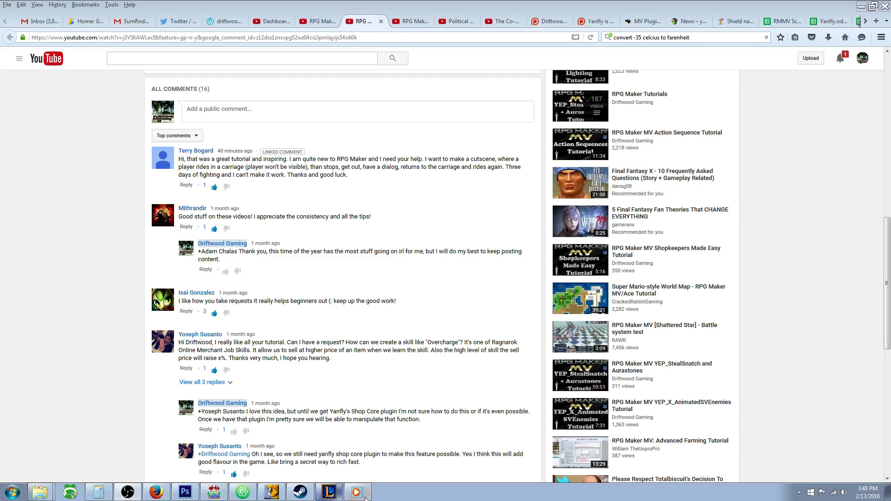
# - Switch from the YouTube carriage-cutscene request to the RPG Maker MV editor
pyautogui.click(214, 493)
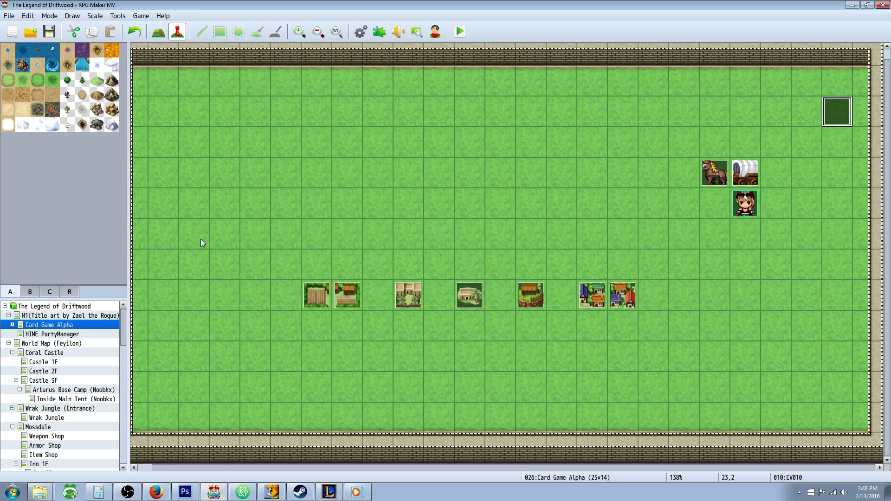
# - Look through the installed plugins, then save the project and launch a playtest
pyautogui.click(382, 31)
pyautogui.moveTo(619, 163); pyautogui.dragTo(628, 344)
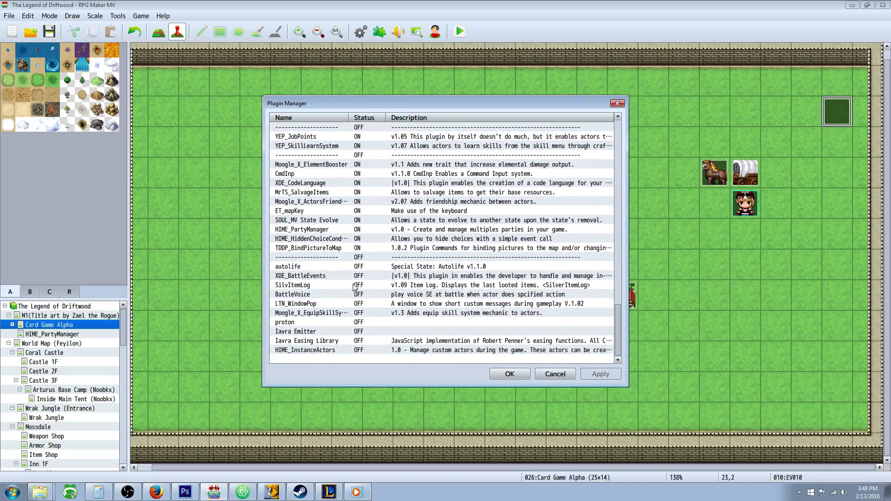
pyautogui.click(510, 374)
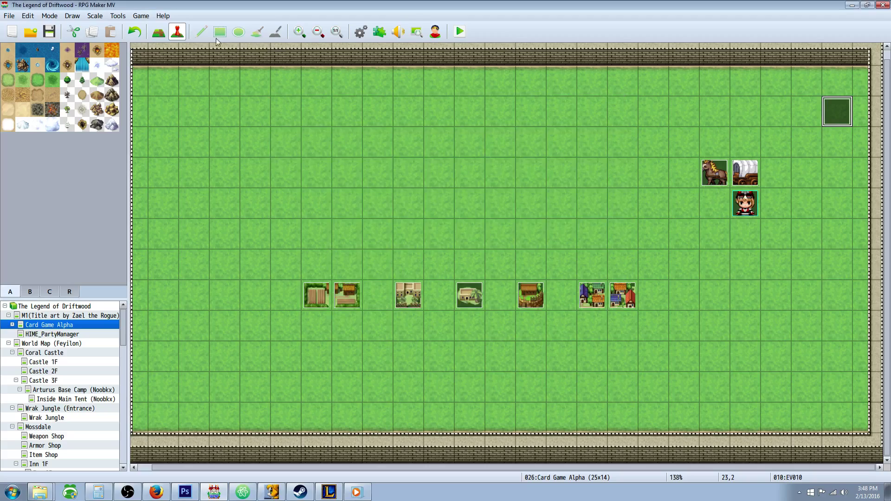
pyautogui.click(48, 32)
pyautogui.click(461, 32)
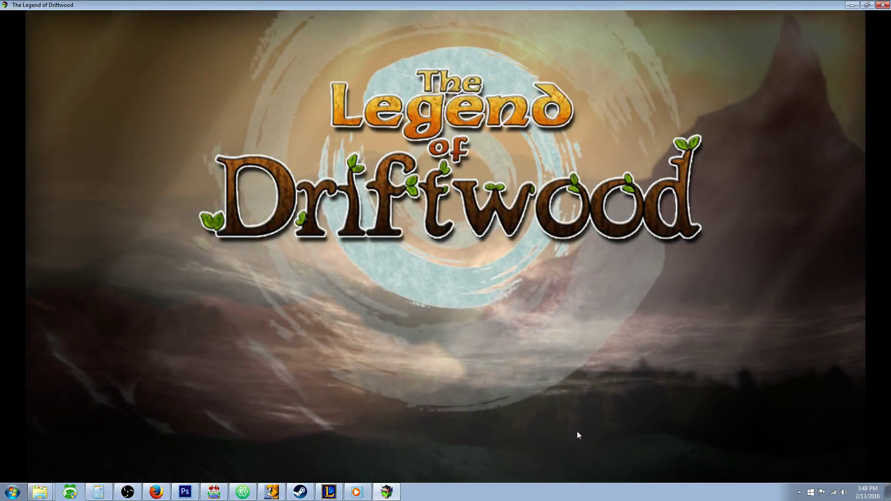
# - Start a New Game and advance through the carriage cutscene's messages until 'Fin~' closes
pyautogui.click(443, 301)
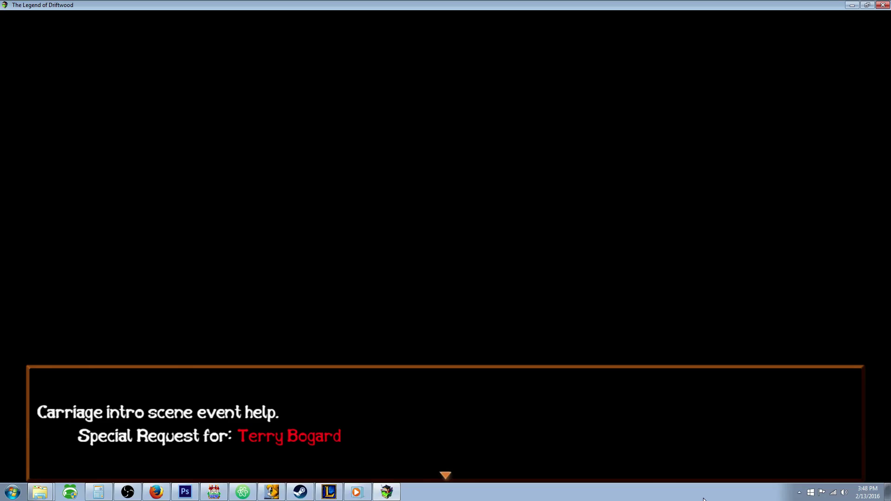
pyautogui.press('Return')
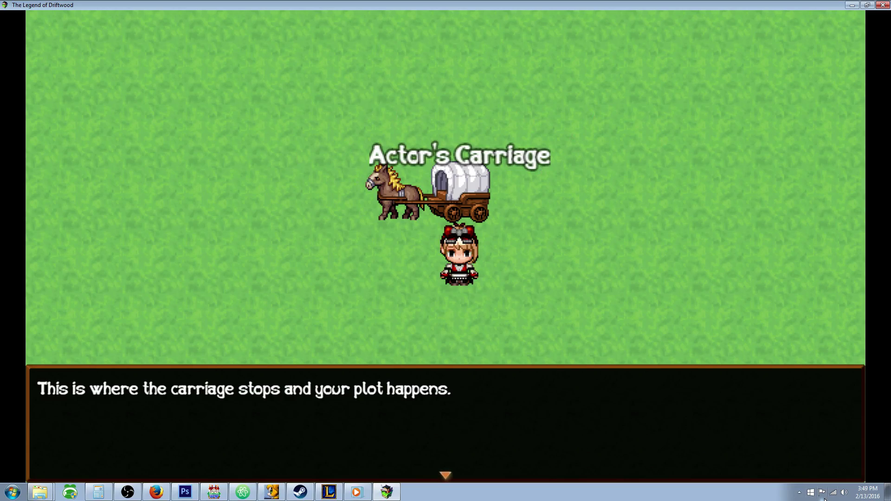
pyautogui.press('Return')
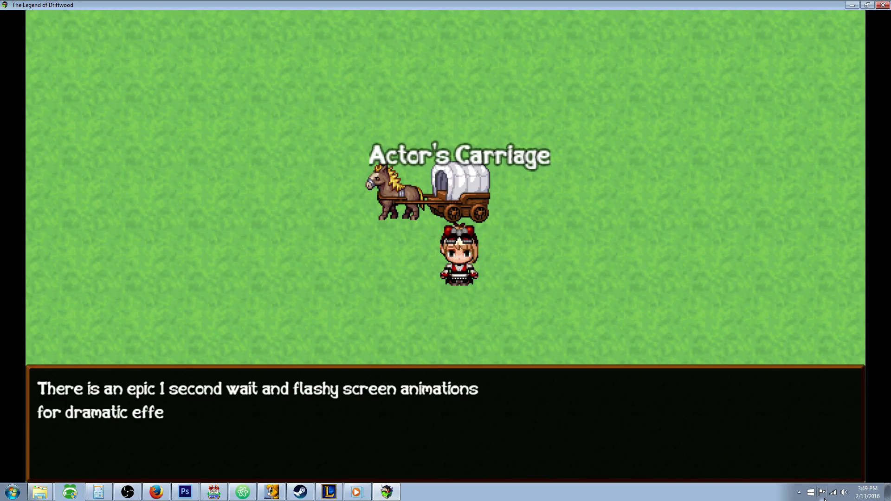
pyautogui.press('Return')
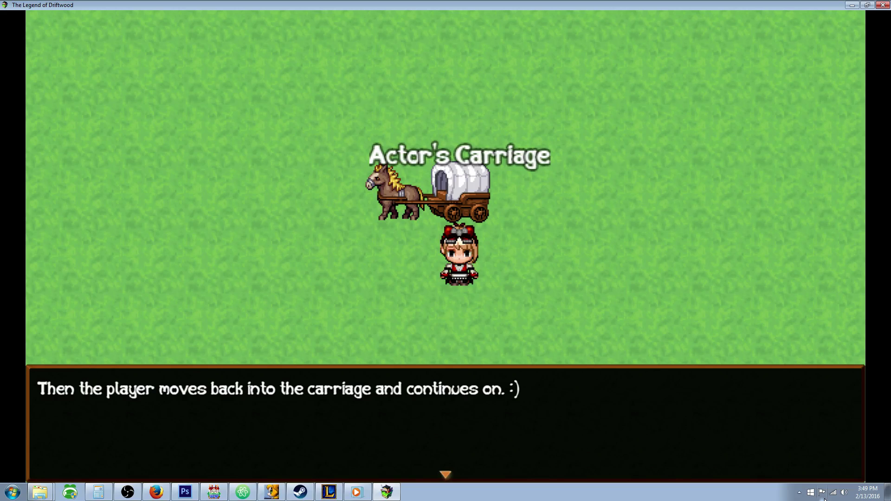
pyautogui.press('Return')
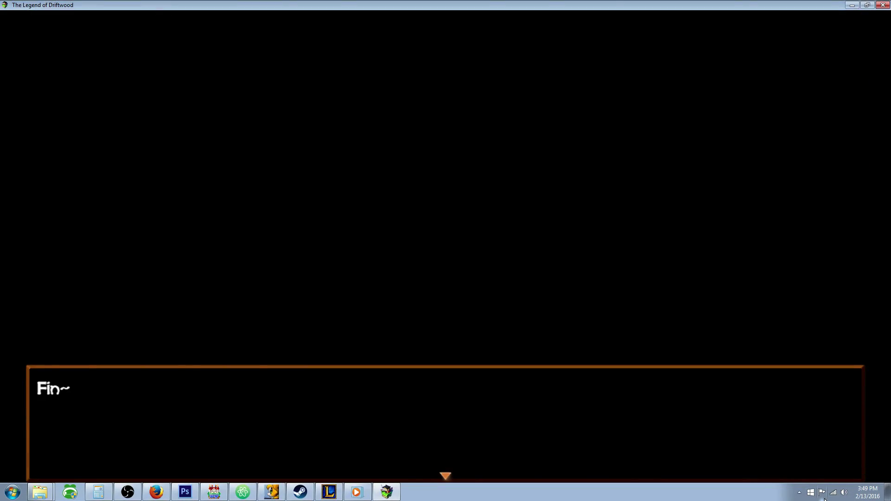
pyautogui.press('Return')
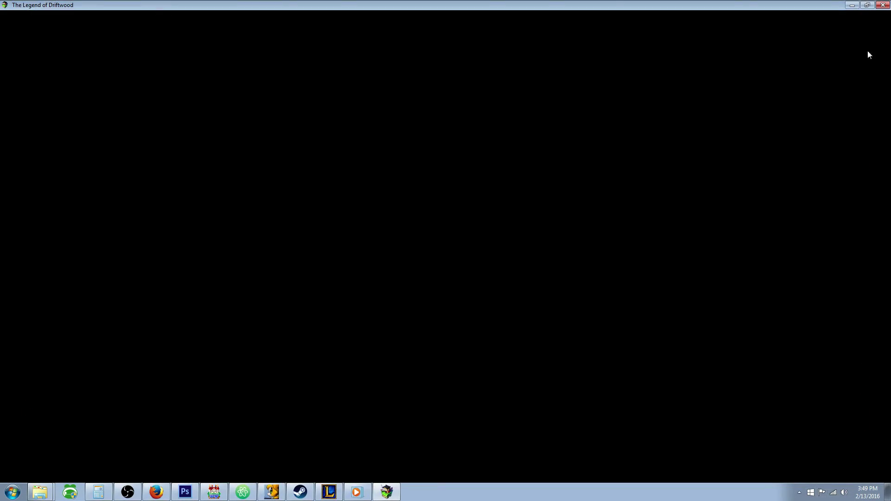
# - Close the playtest and browse the plugin list past TDDP_BindPictureToMap and SOUL_MV State Evolve
pyautogui.click(882, 5)
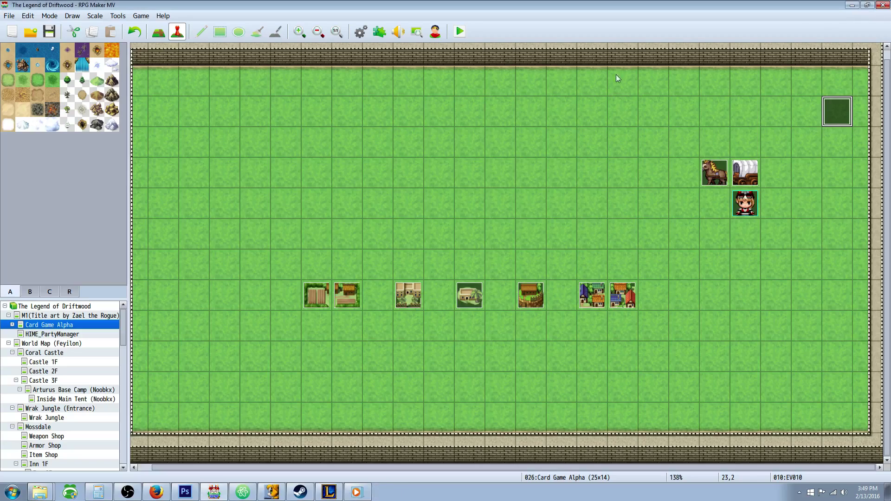
pyautogui.click(376, 32)
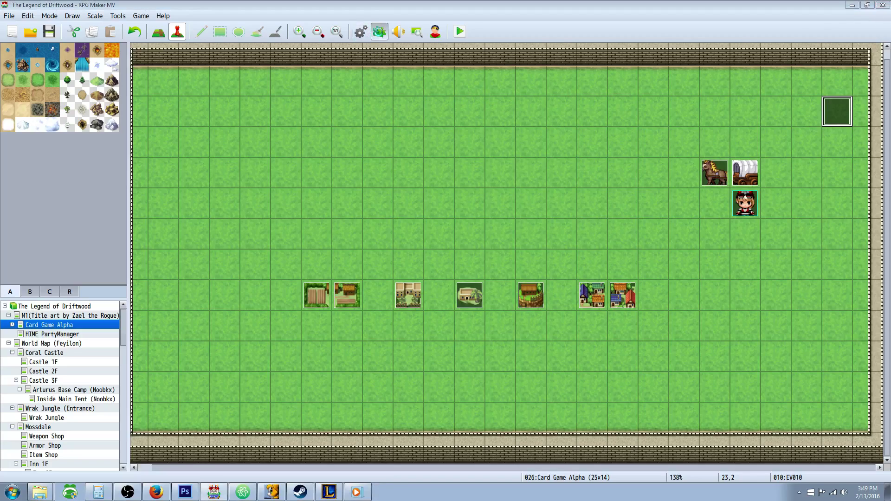
pyautogui.moveTo(617, 147); pyautogui.dragTo(621, 341)
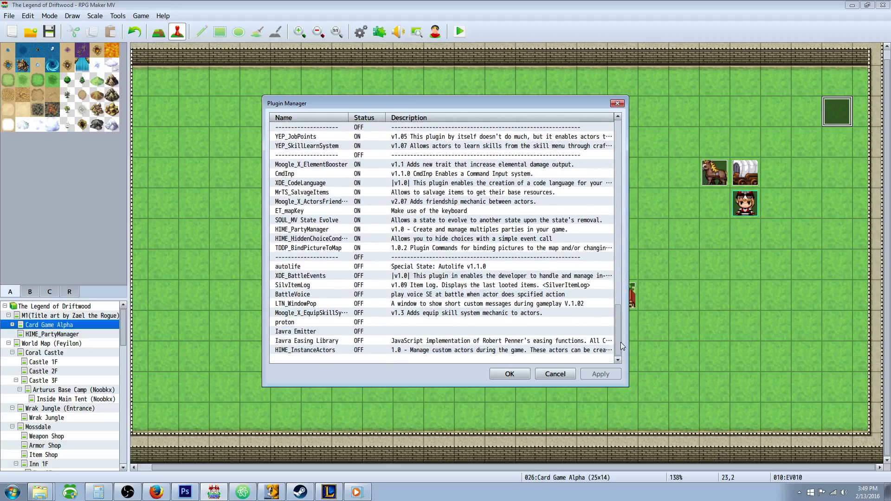
pyautogui.click(319, 250)
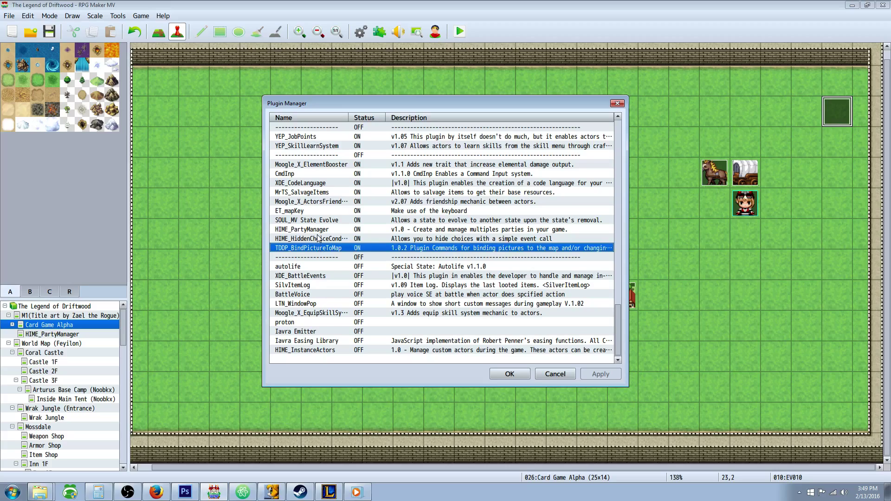
pyautogui.click(319, 239)
pyautogui.click(314, 220)
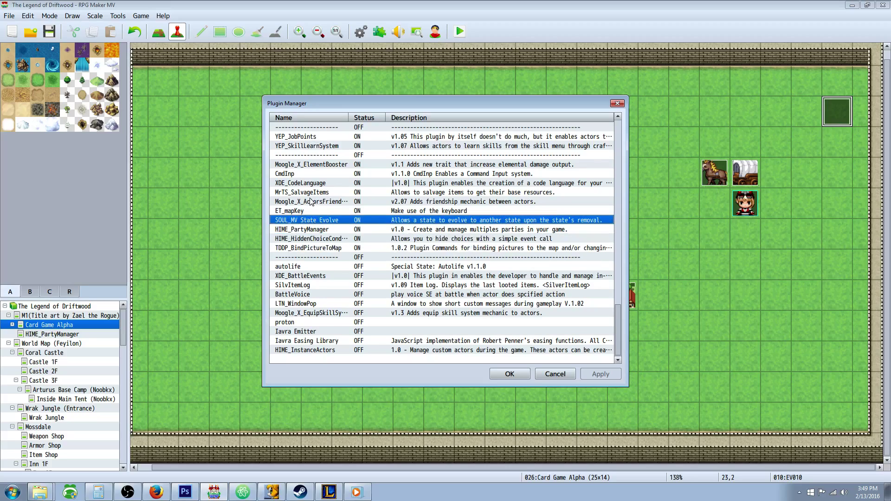
pyautogui.scroll(4, 312, 243)
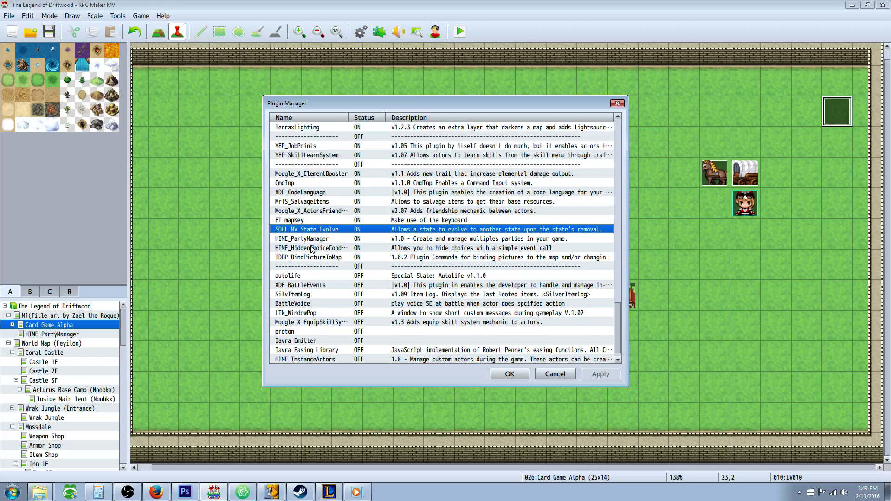
pyautogui.scroll(7, 305, 218)
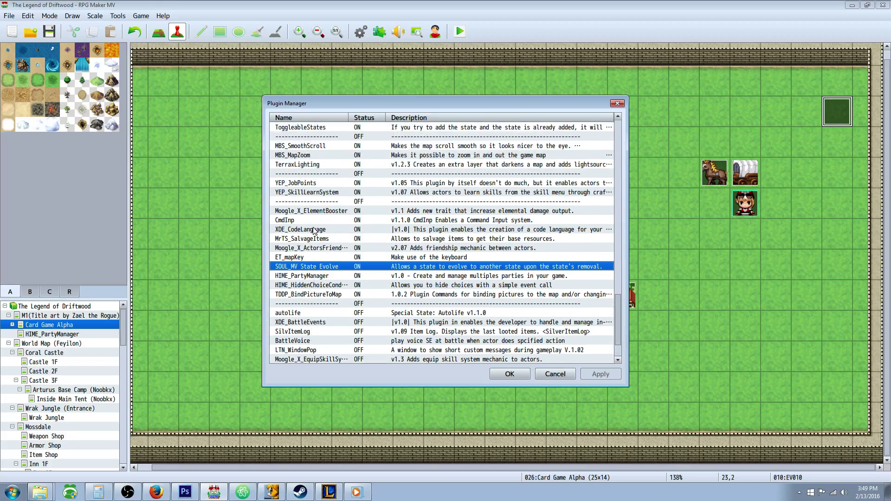
# - Inspect the MBS_MapZoom and YEP_EventMiniLabel plugins, then close the Plugin Manager
pyautogui.click(308, 211)
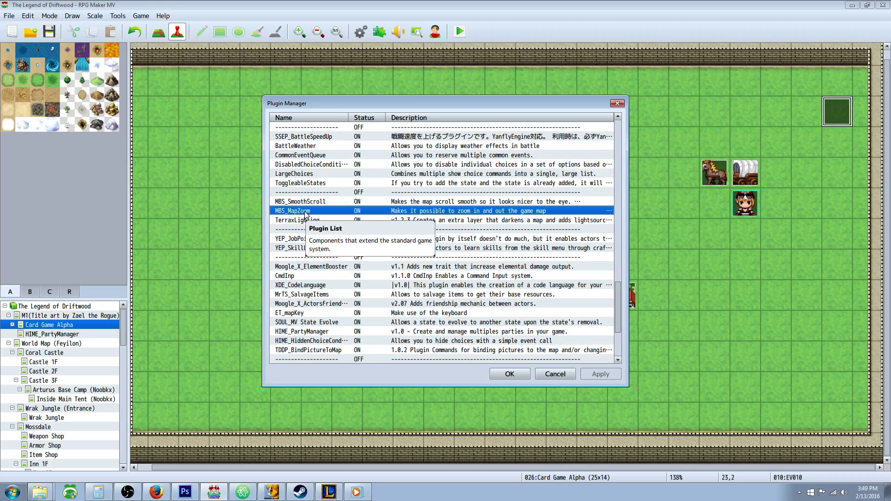
pyautogui.scroll(5, 341, 216)
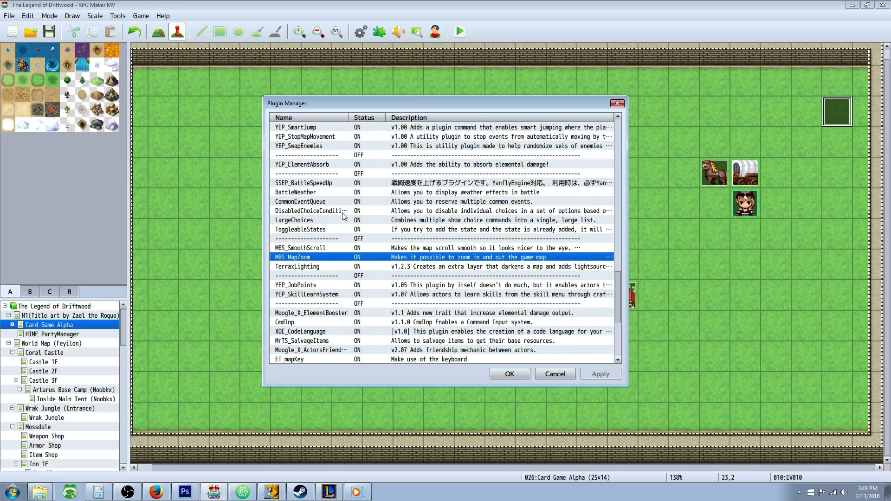
pyautogui.scroll(4, 343, 217)
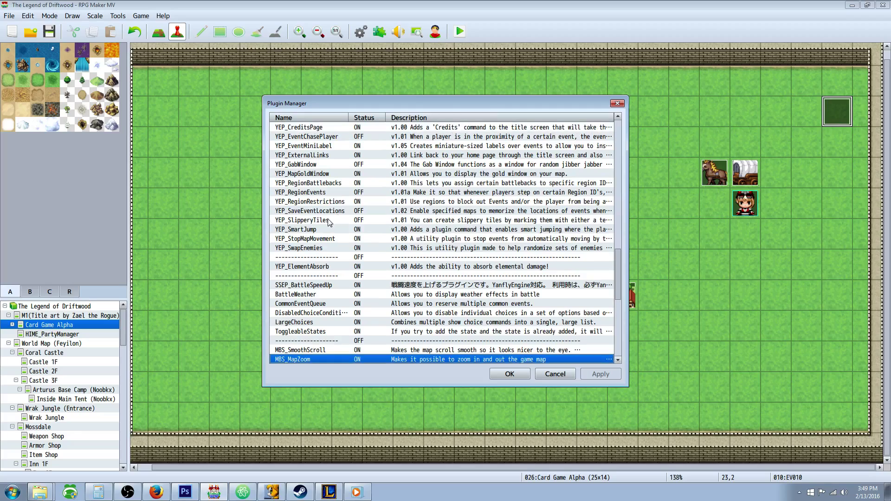
pyautogui.scroll(2, 329, 222)
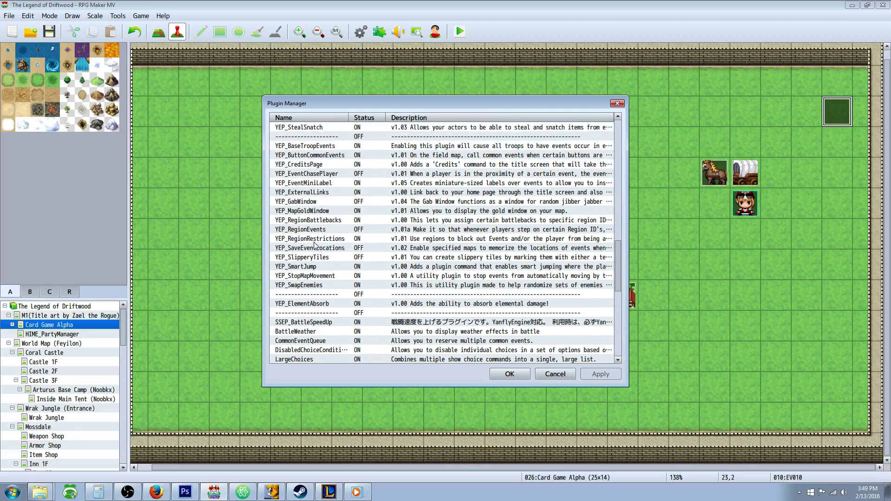
pyautogui.click(315, 246)
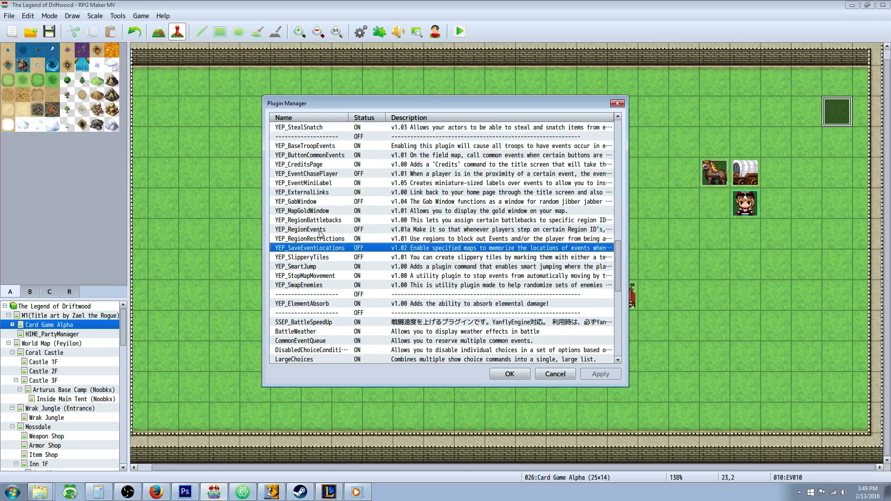
pyautogui.click(318, 201)
pyautogui.click(331, 184)
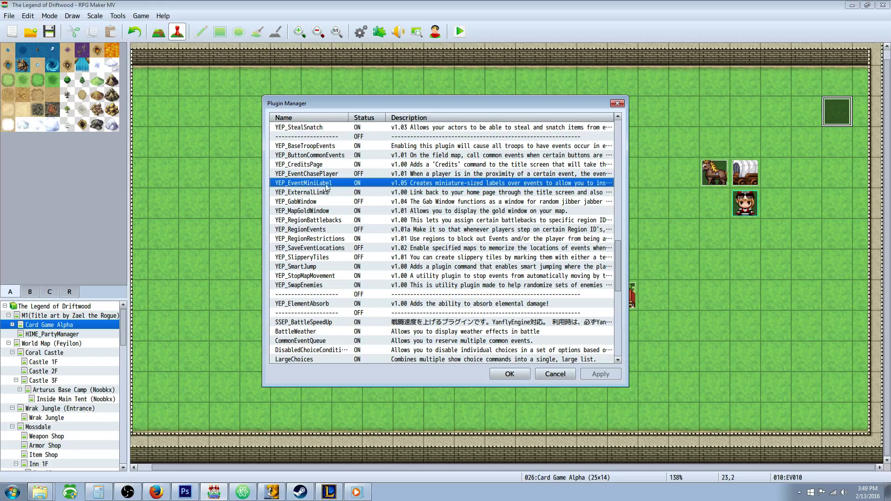
pyautogui.scroll(2, 336, 183)
pyautogui.scroll(3, 336, 182)
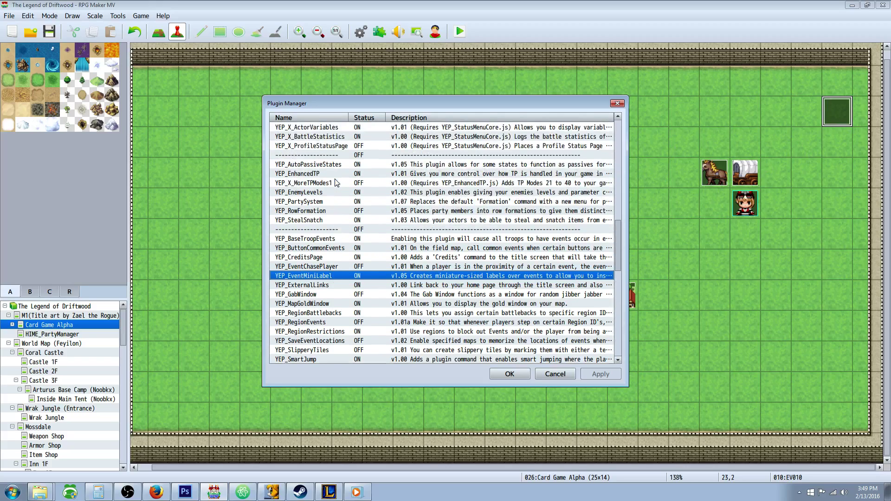
pyautogui.click(527, 374)
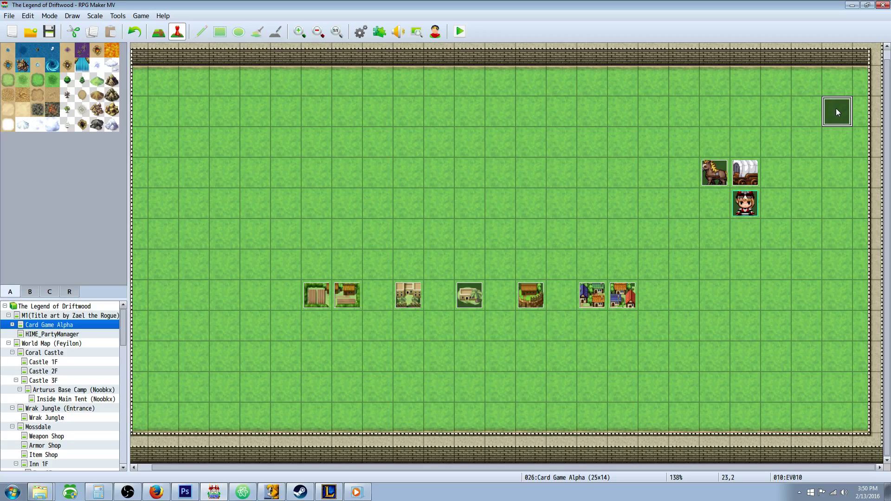
# - Open the Horse event, compare page 1 with page 2 (switch 0081 MoveTiming), then close it
pyautogui.rightClick(711, 171)
pyautogui.click(740, 177)
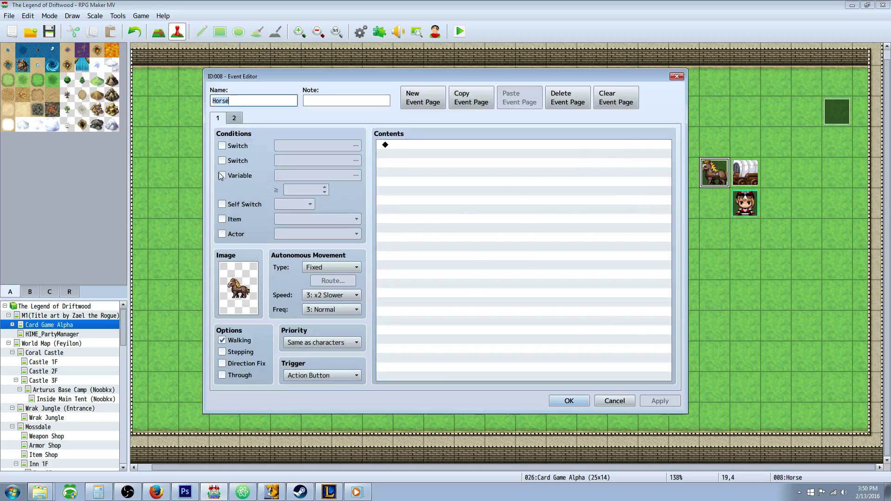
pyautogui.click(234, 118)
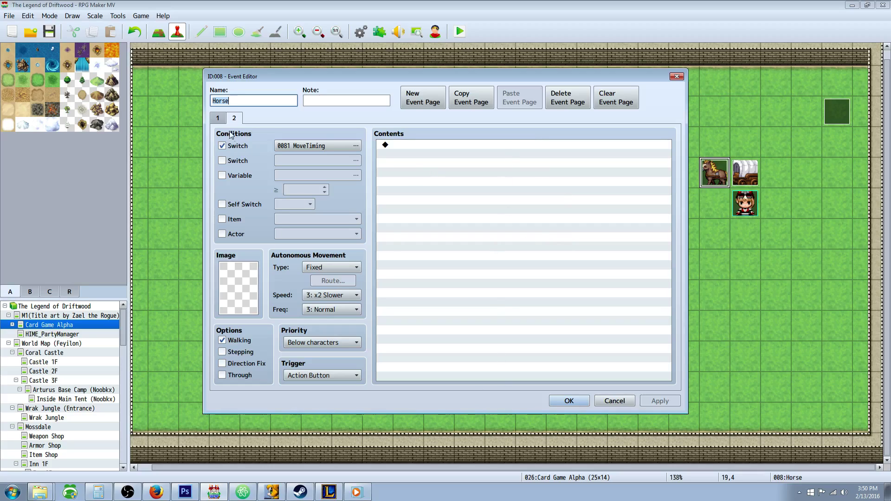
pyautogui.click(216, 122)
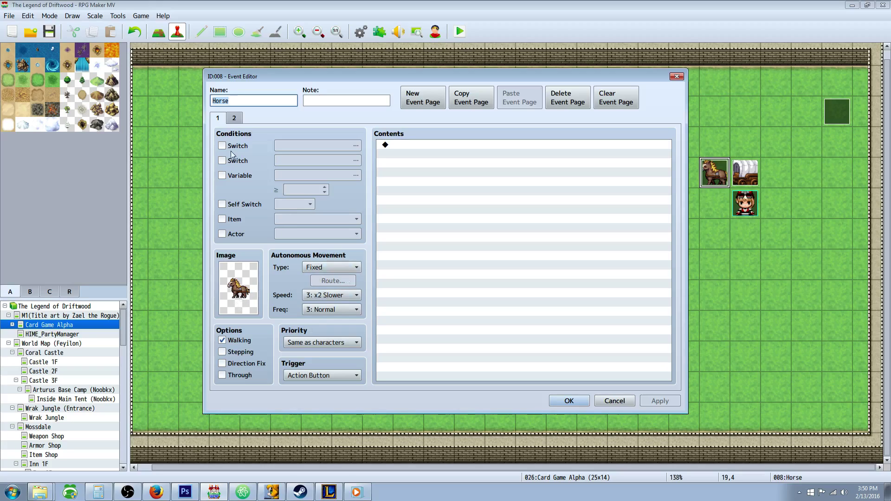
pyautogui.click(234, 118)
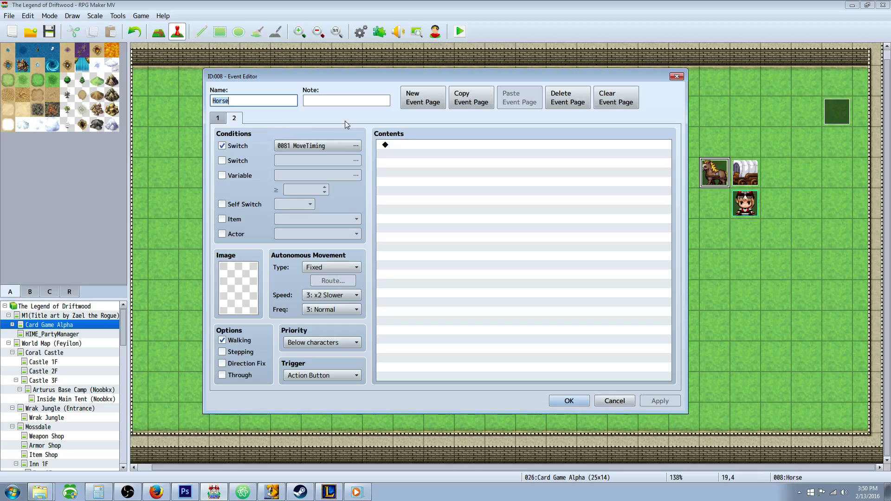
pyautogui.click(218, 119)
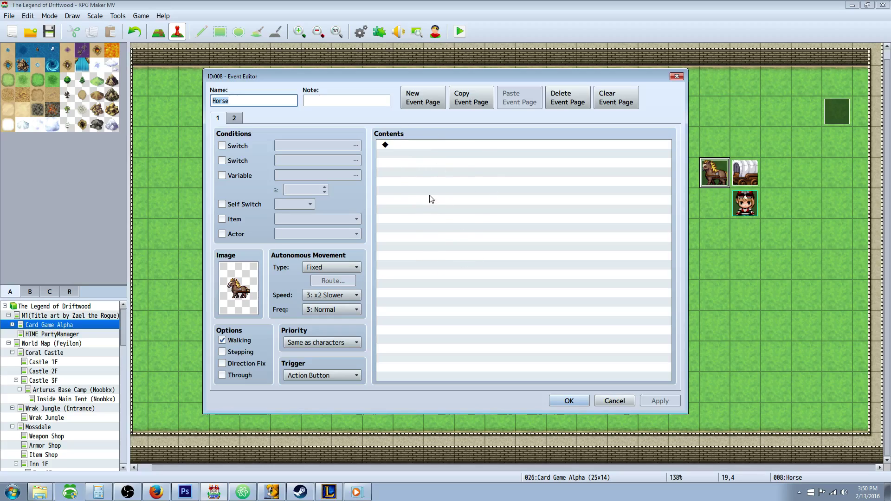
pyautogui.click(234, 118)
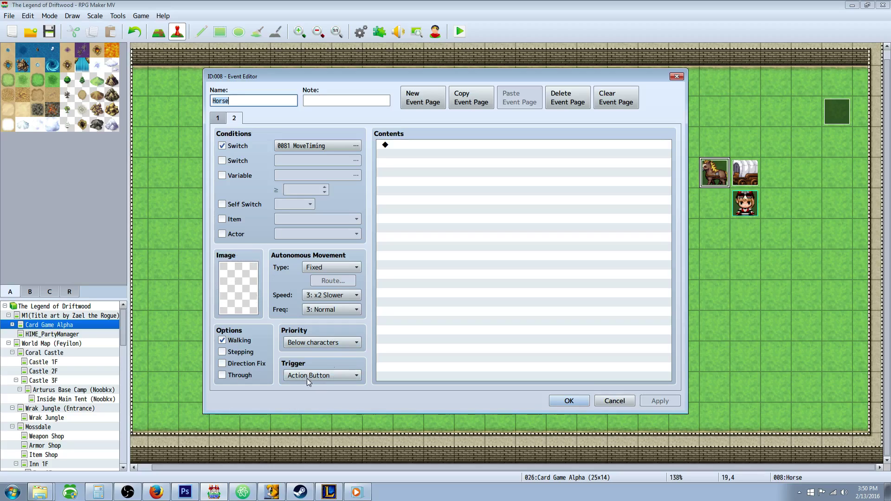
pyautogui.click(219, 118)
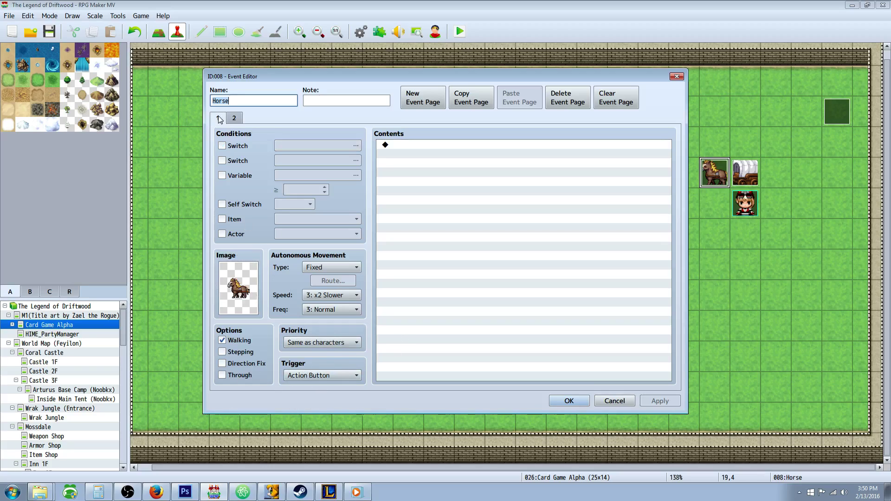
pyautogui.click(233, 118)
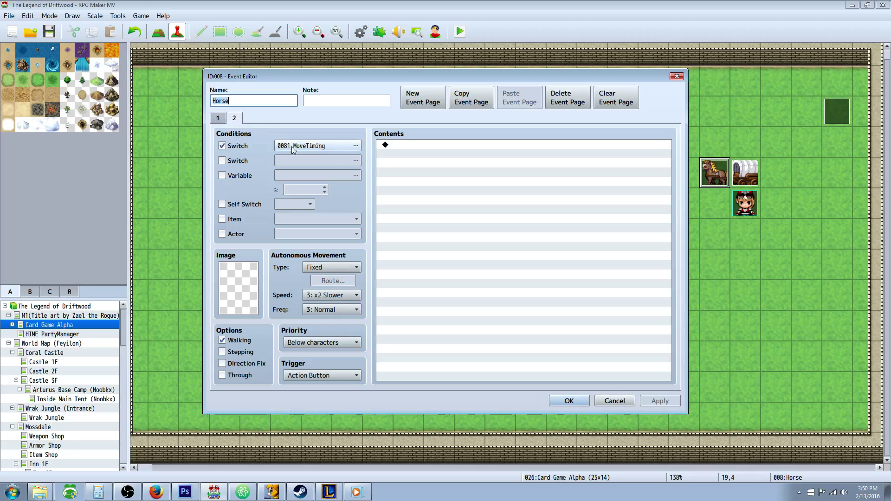
pyautogui.click(223, 117)
pyautogui.click(234, 118)
pyautogui.click(572, 402)
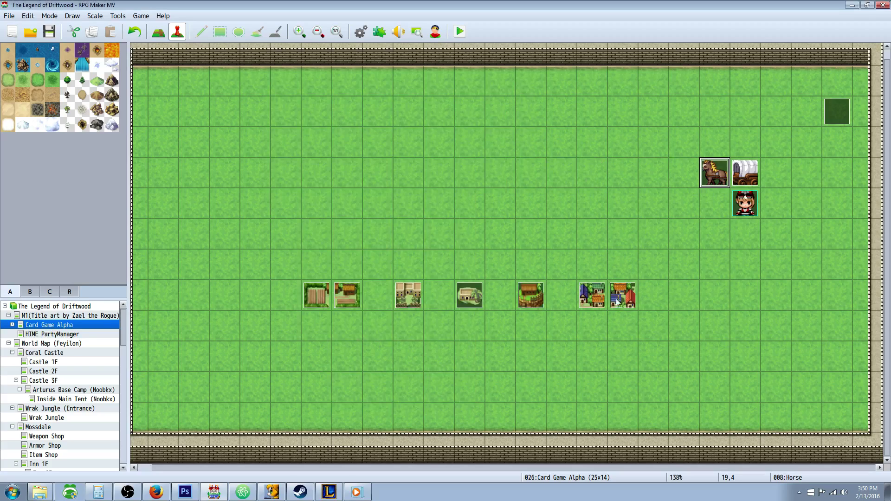
pyautogui.doubleClick(748, 174)
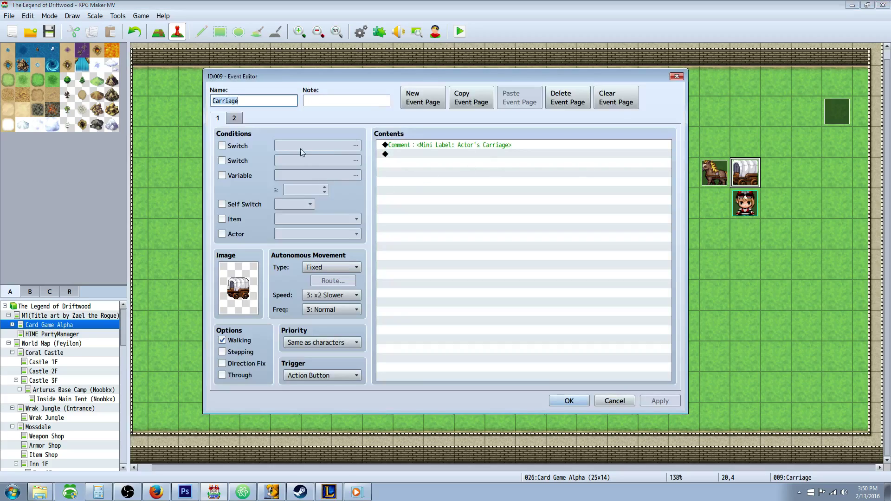
pyautogui.click(236, 120)
pyautogui.click(219, 119)
pyautogui.click(542, 145)
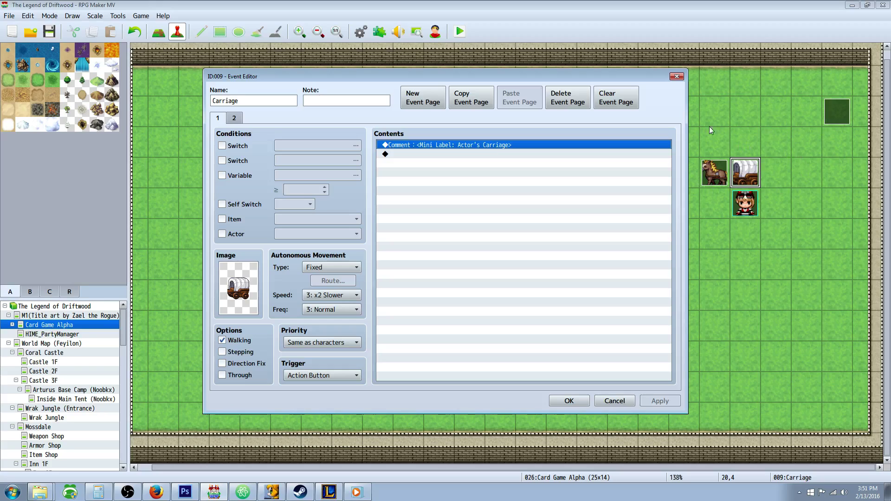
pyautogui.doubleClick(418, 154)
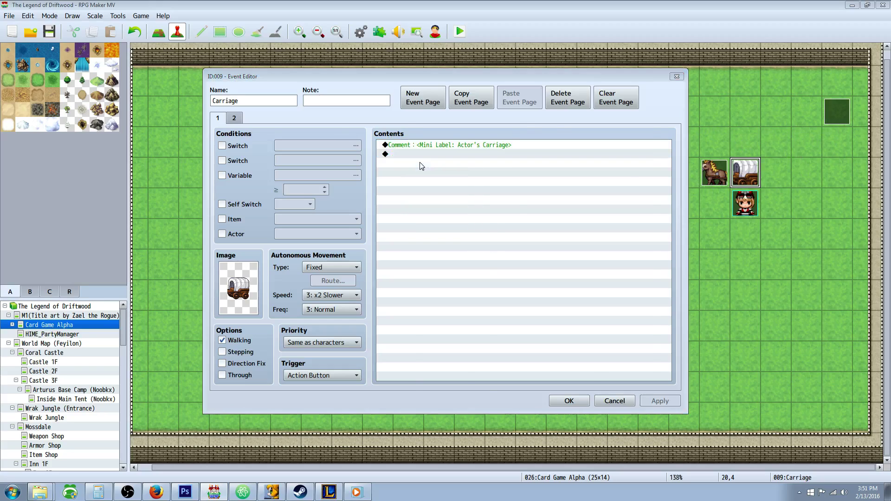
pyautogui.click(466, 159)
pyautogui.click(590, 312)
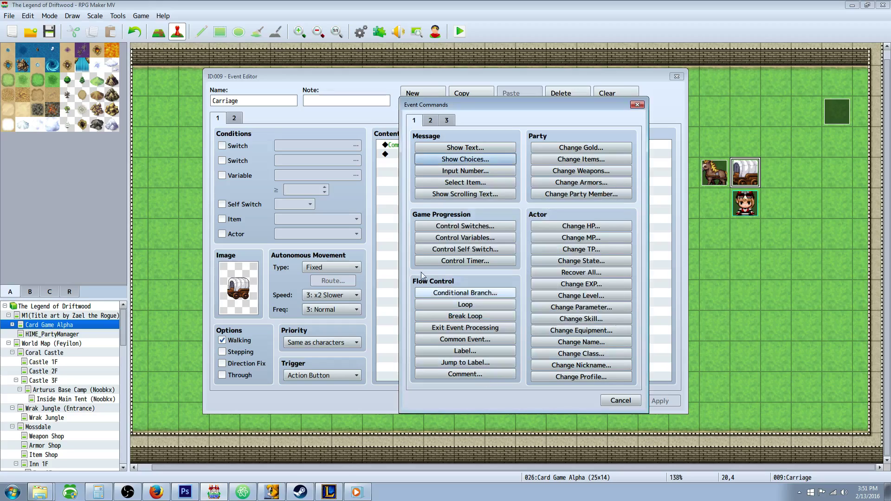
pyautogui.click(457, 374)
pyautogui.click(596, 294)
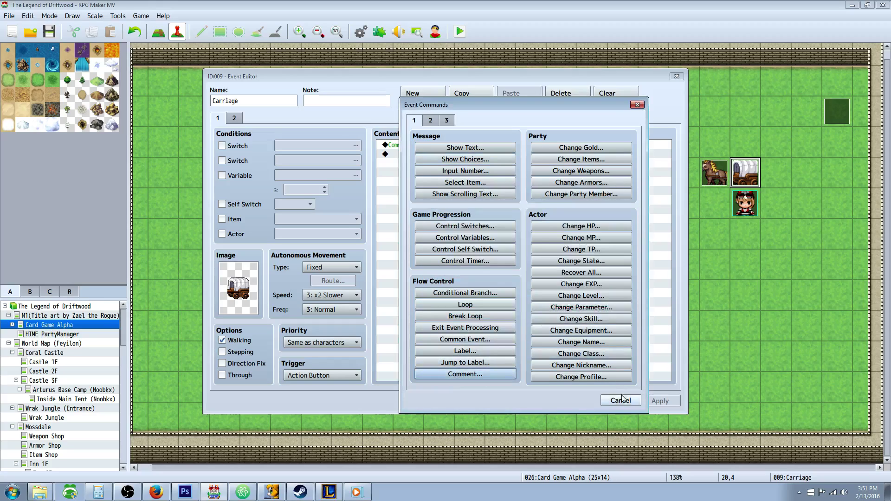
pyautogui.click(621, 401)
pyautogui.click(434, 146)
pyautogui.rightClick(436, 147)
pyautogui.click(448, 154)
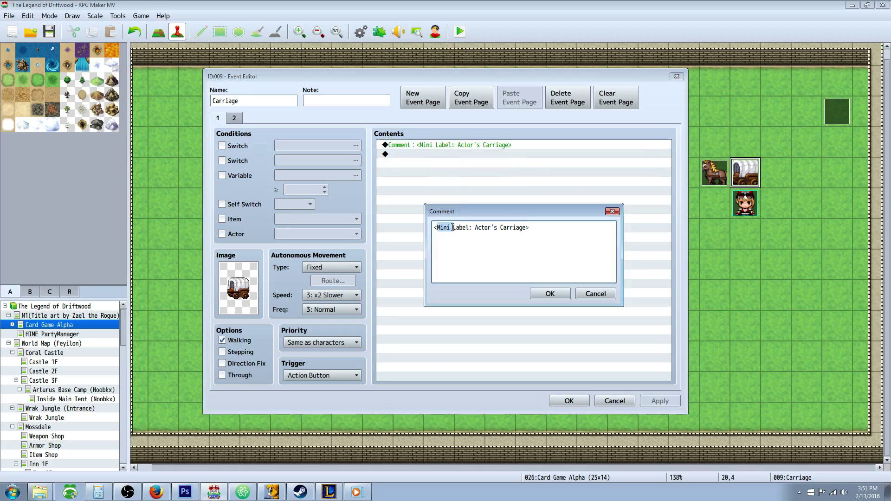
pyautogui.moveTo(452, 228); pyautogui.dragTo(523, 227)
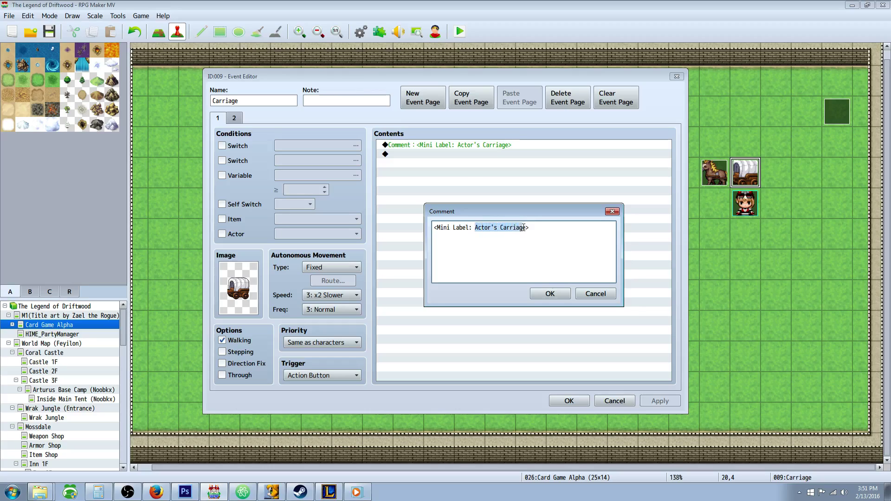
pyautogui.click(519, 228)
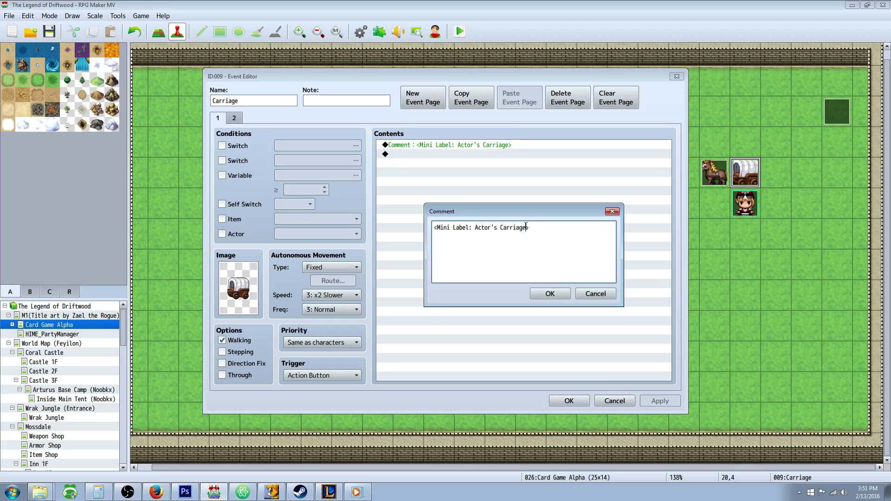
pyautogui.moveTo(528, 228); pyautogui.dragTo(476, 227)
pyautogui.click(531, 228)
pyautogui.click(550, 294)
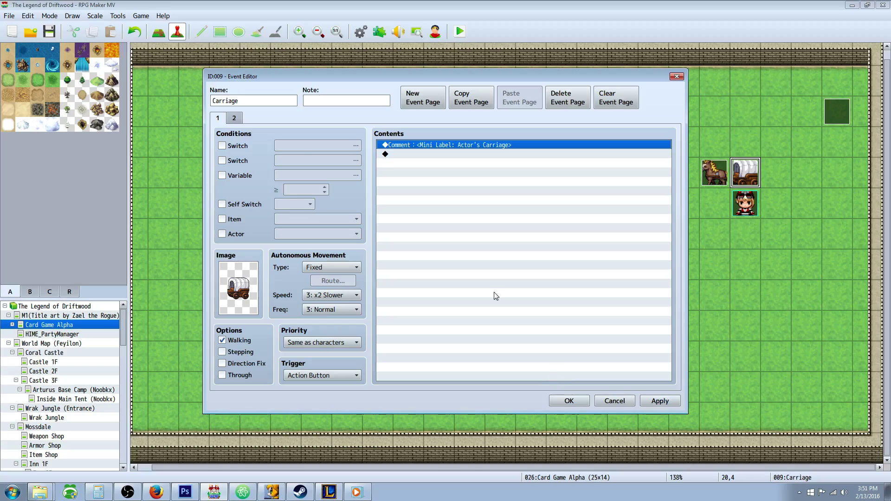
pyautogui.click(234, 116)
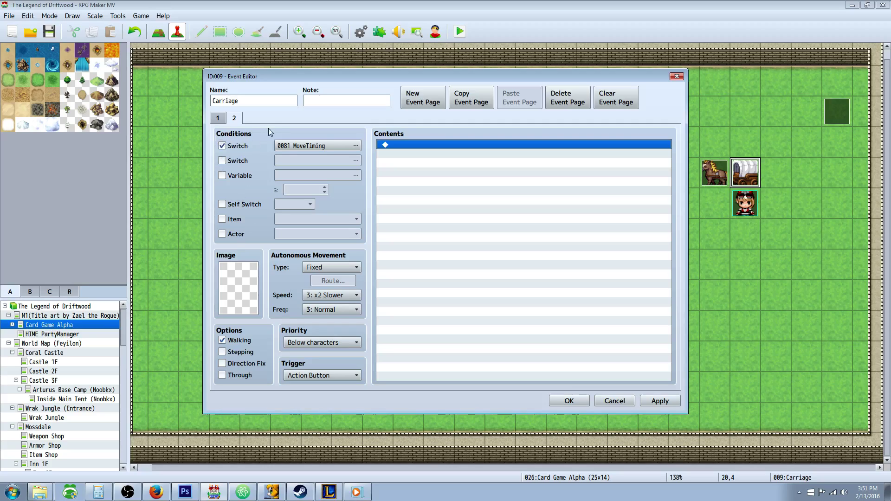
pyautogui.click(219, 117)
pyautogui.click(235, 99)
pyautogui.moveTo(249, 99); pyautogui.dragTo(203, 101)
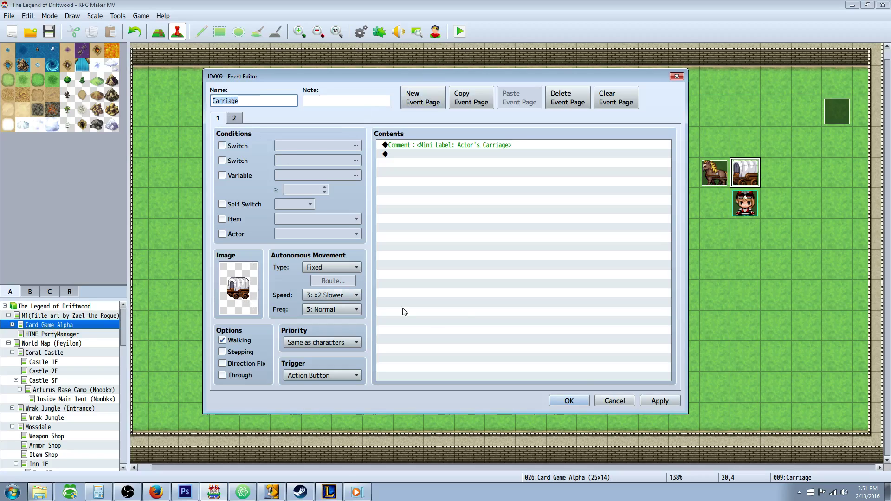
pyautogui.click(569, 401)
pyautogui.click(706, 175)
pyautogui.doubleClick(706, 175)
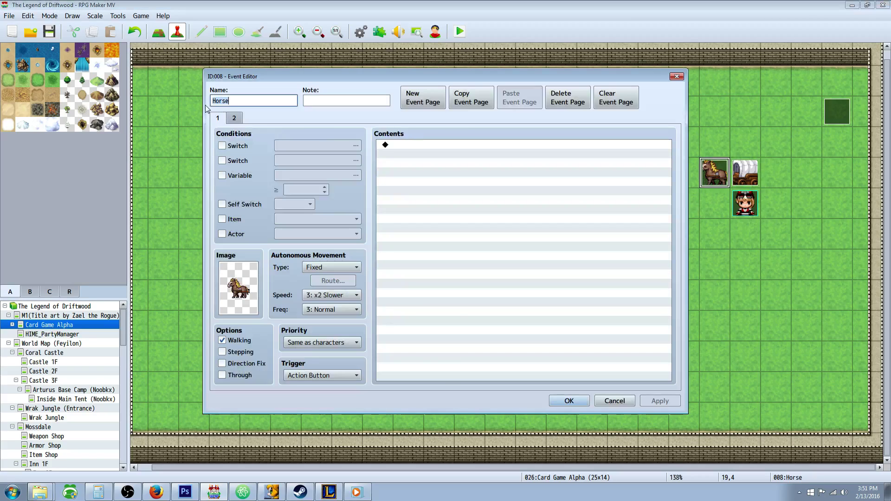
pyautogui.click(230, 99)
pyautogui.moveTo(230, 99); pyautogui.dragTo(200, 105)
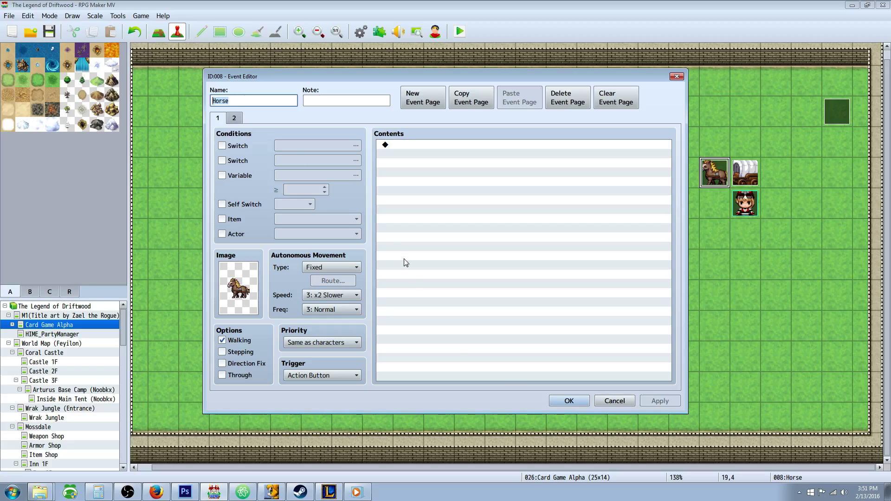
pyautogui.click(566, 398)
pyautogui.click(726, 212)
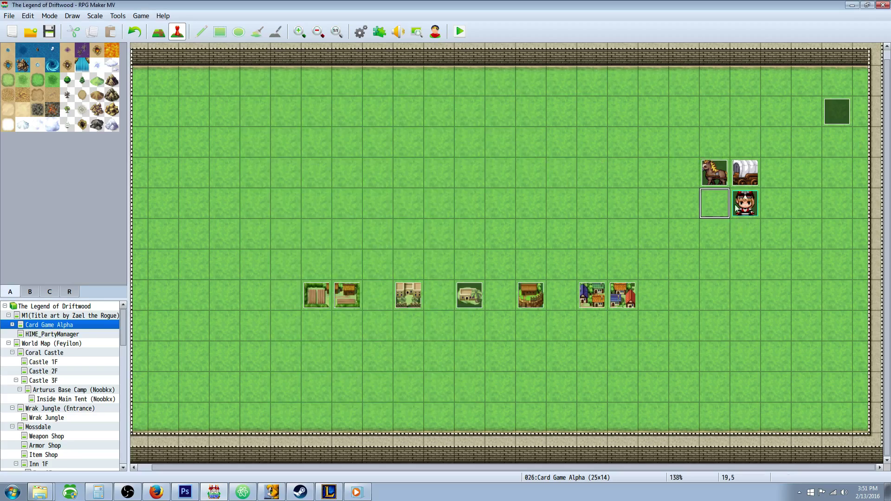
pyautogui.click(748, 181)
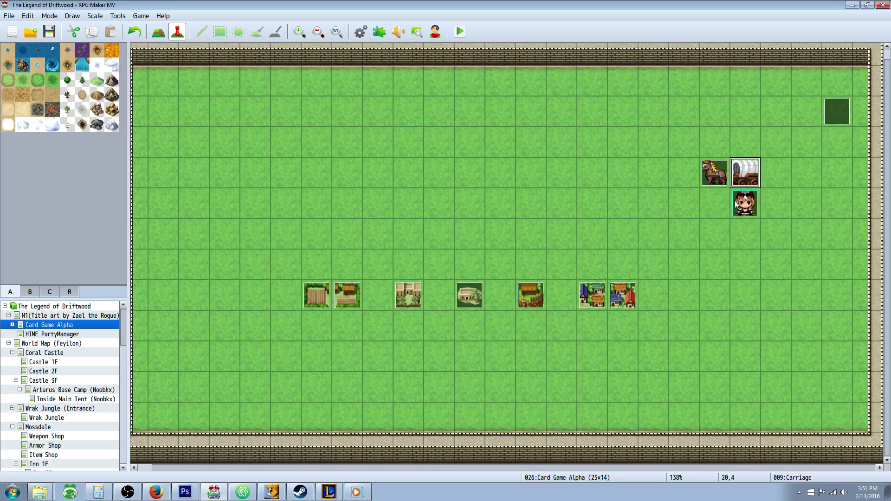
pyautogui.click(745, 203)
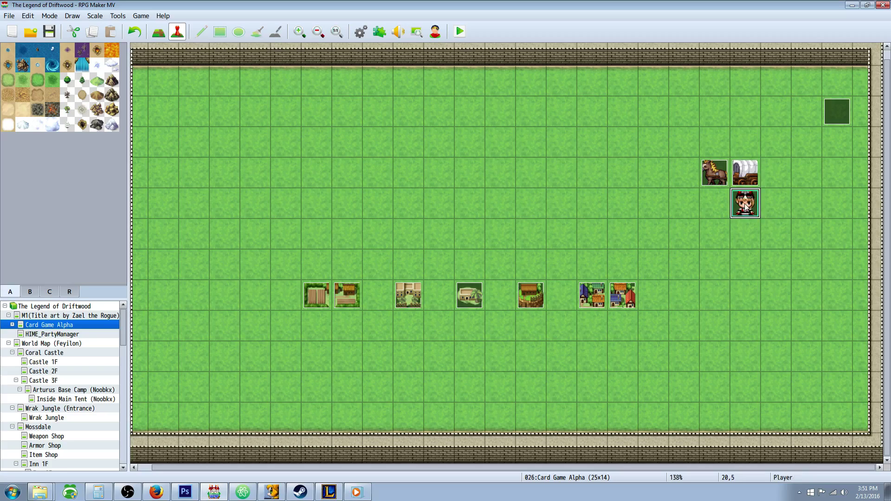
pyautogui.click(361, 31)
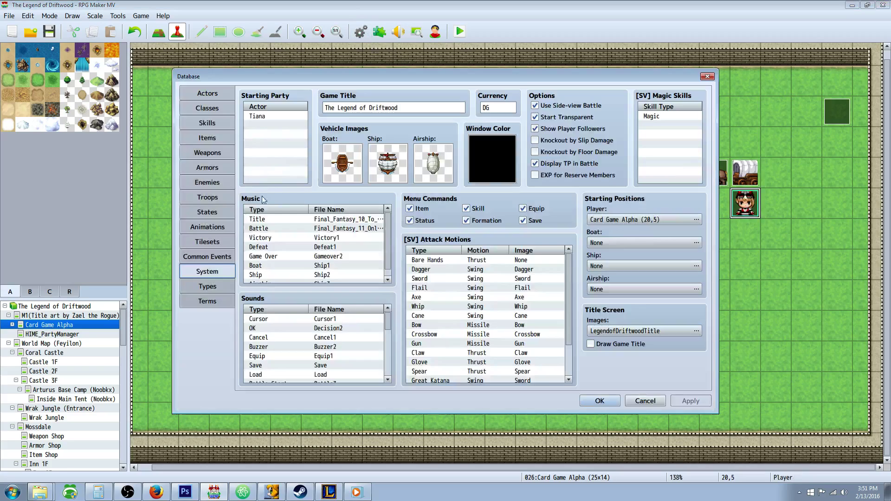
pyautogui.click(213, 288)
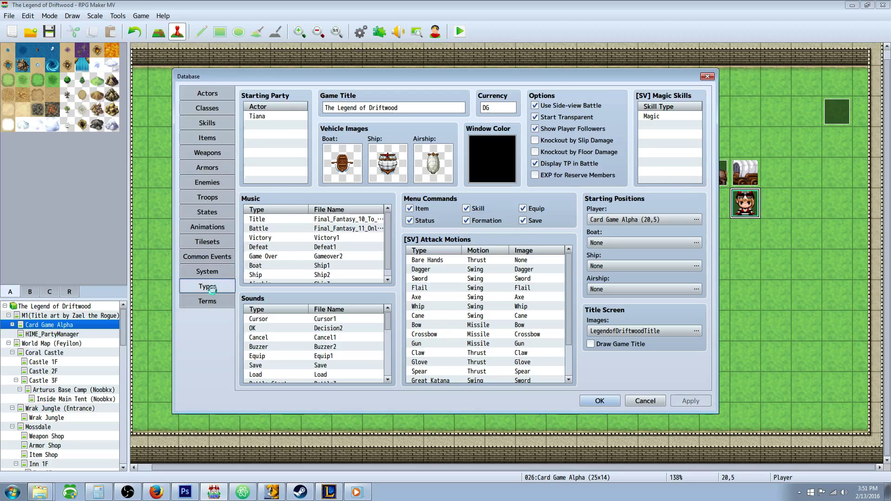
pyautogui.click(210, 273)
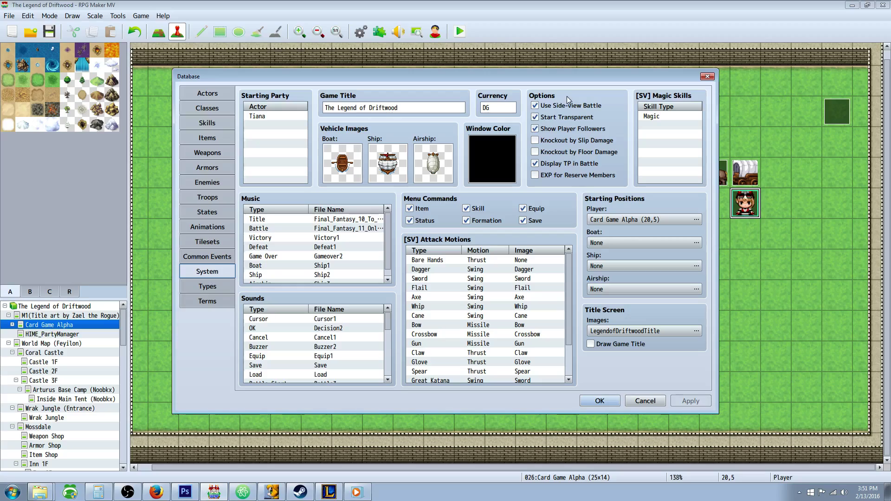
pyautogui.click(600, 402)
pyautogui.rightClick(833, 117)
# - Open event EV010 and look over its Fadeout Screen, intro text and MapZoom commands
pyautogui.click(835, 118)
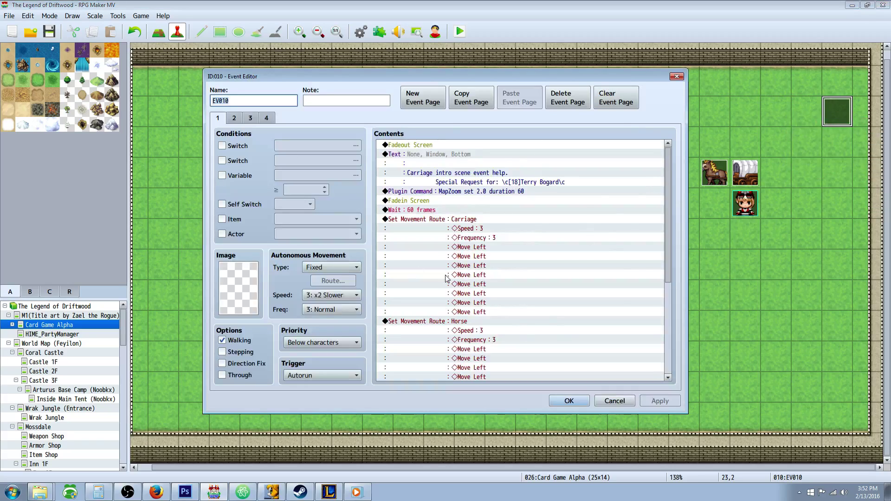
pyautogui.click(404, 148)
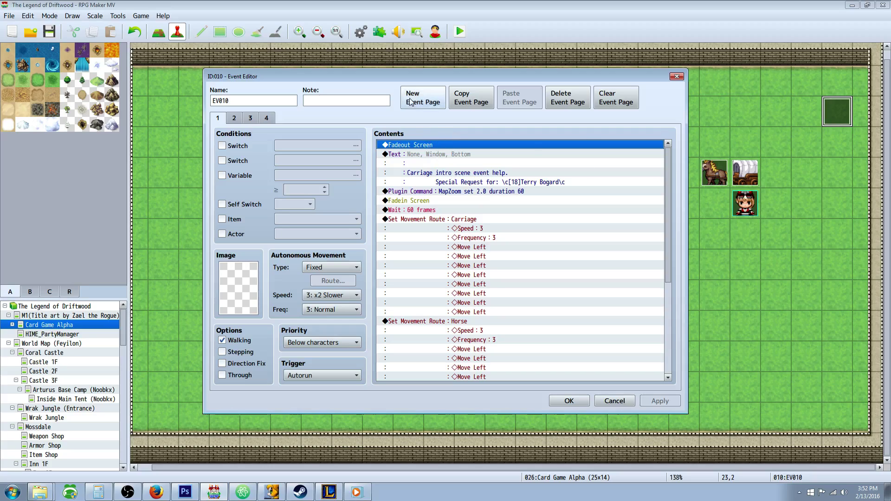
pyautogui.click(437, 154)
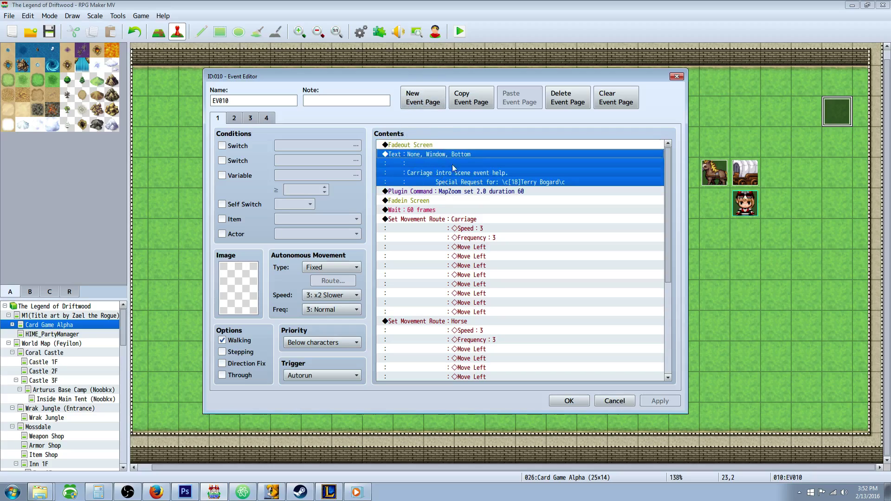
pyautogui.click(479, 192)
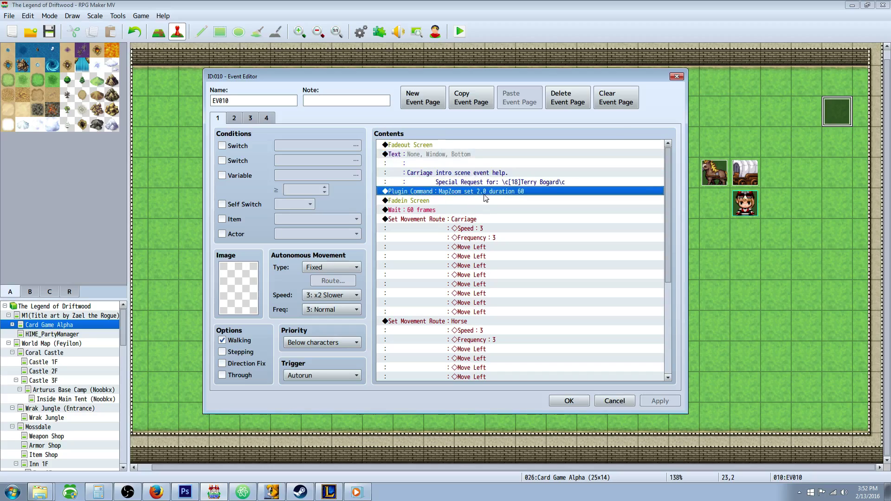
# - Open the 'MapZoom set 2.0 duration 60' plugin command for editing
pyautogui.rightClick(456, 192)
pyautogui.click(440, 175)
pyautogui.rightClick(436, 163)
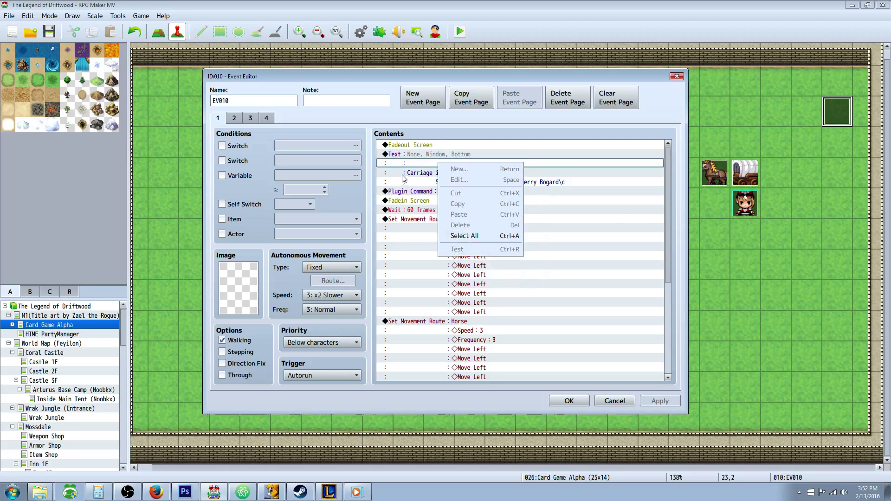
pyautogui.scroll(-5, 460, 272)
pyautogui.scroll(3, 460, 271)
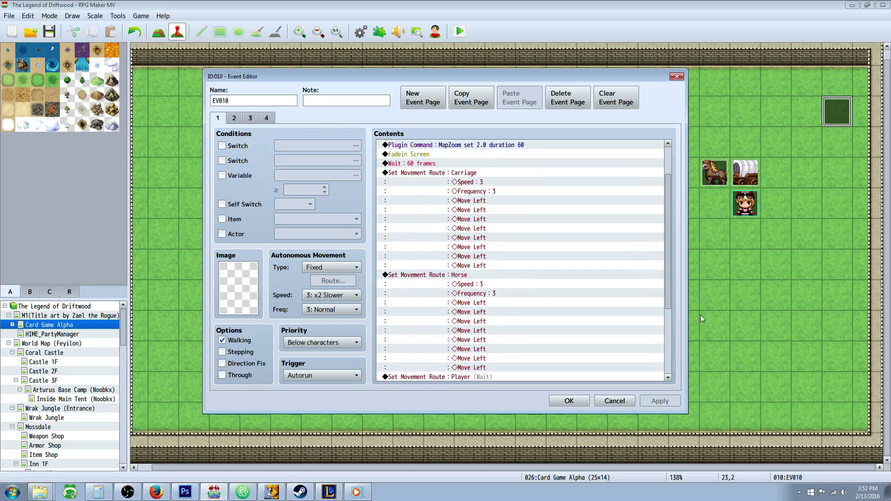
pyautogui.scroll(1, 511, 260)
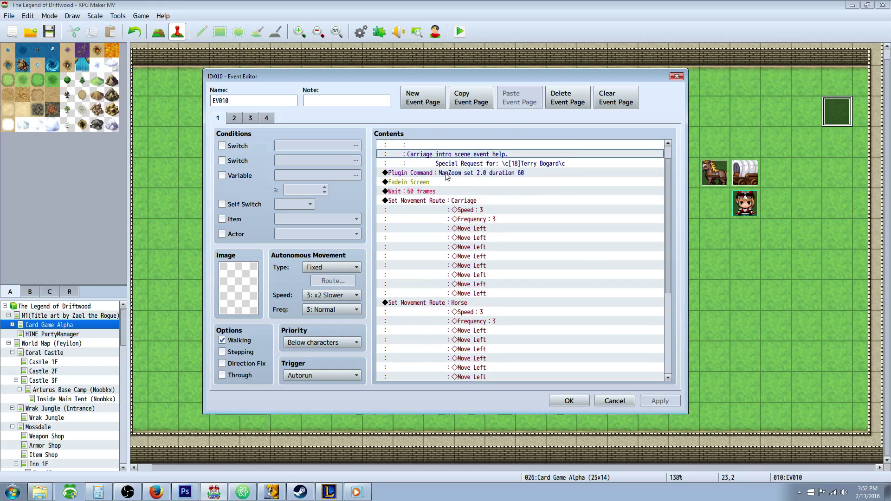
pyautogui.rightClick(444, 173)
pyautogui.click(471, 190)
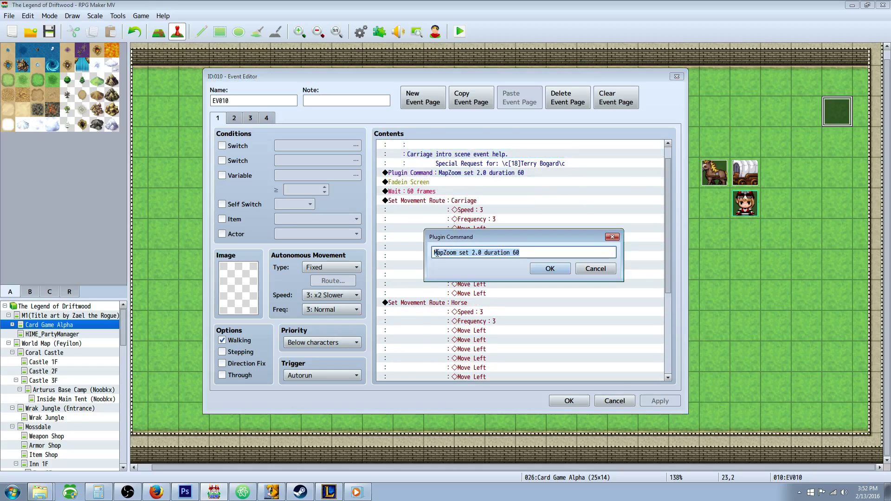
# - Examine each part of 'MapZoom set 2.0 duration 60' and close it unchanged
pyautogui.click(447, 253)
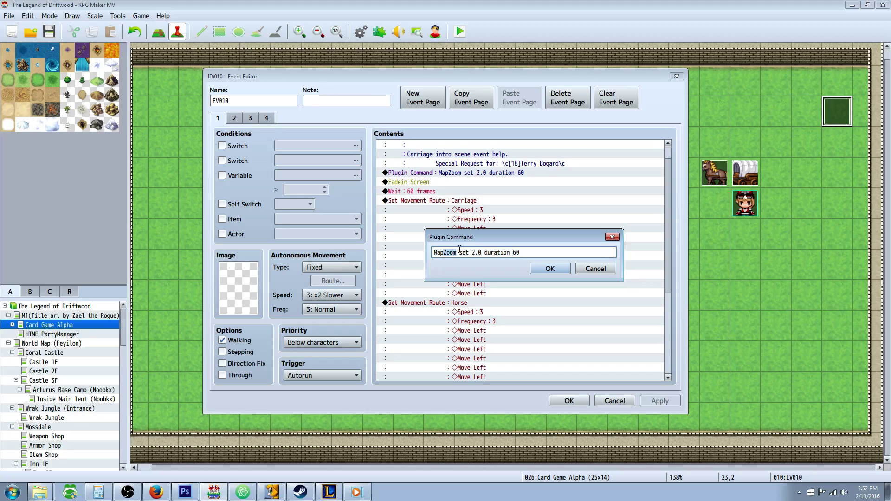
pyautogui.doubleClick(466, 252)
pyautogui.moveTo(472, 251); pyautogui.dragTo(482, 252)
pyautogui.moveTo(484, 252); pyautogui.dragTo(515, 252)
pyautogui.doubleClick(517, 252)
pyautogui.moveTo(526, 253); pyautogui.dragTo(510, 253)
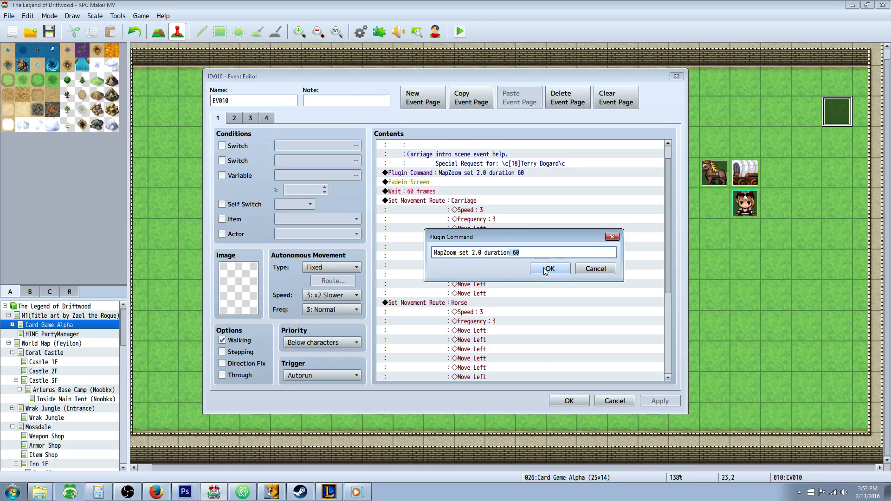
pyautogui.click(550, 270)
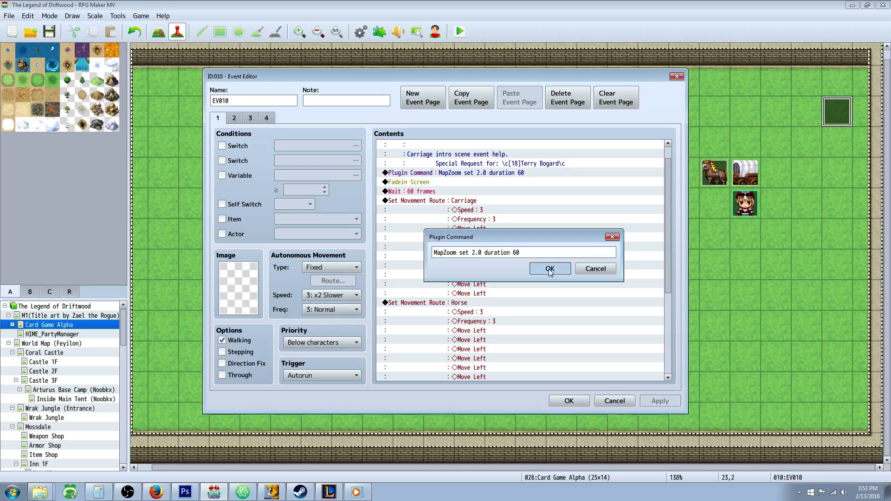
# - Review the Fadein Screen, Wait 60 frames and MapZoom rows, then select the Carriage movement route
pyautogui.click(442, 192)
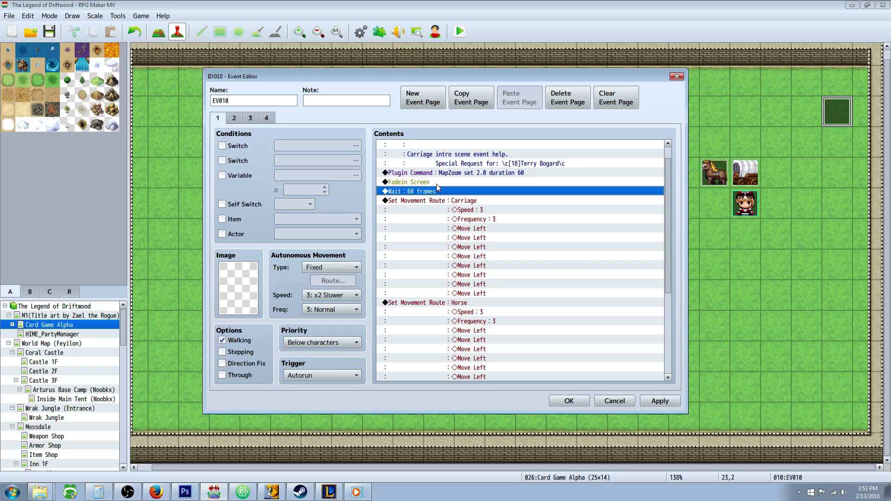
pyautogui.click(437, 185)
pyautogui.click(439, 192)
pyautogui.click(450, 176)
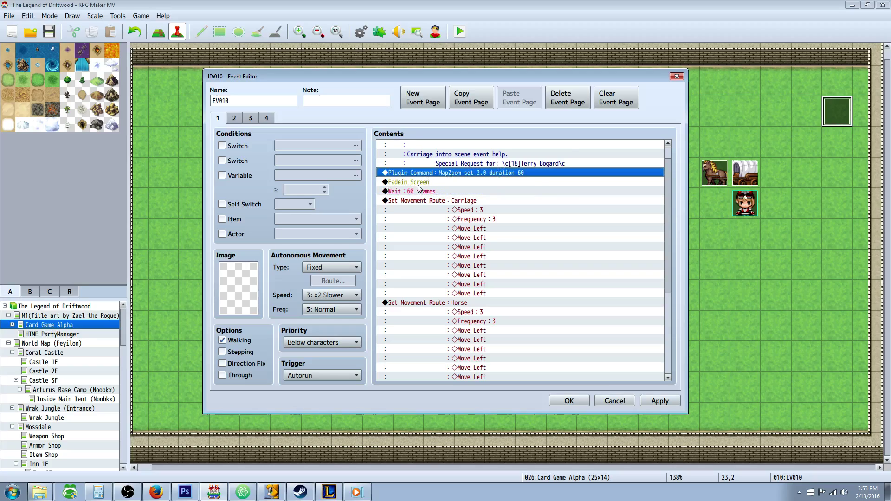
pyautogui.click(435, 183)
pyautogui.click(434, 193)
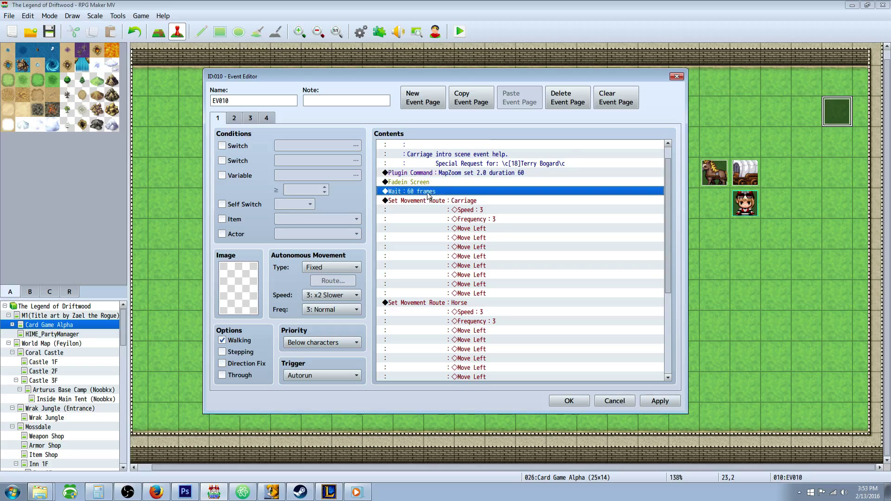
pyautogui.click(525, 174)
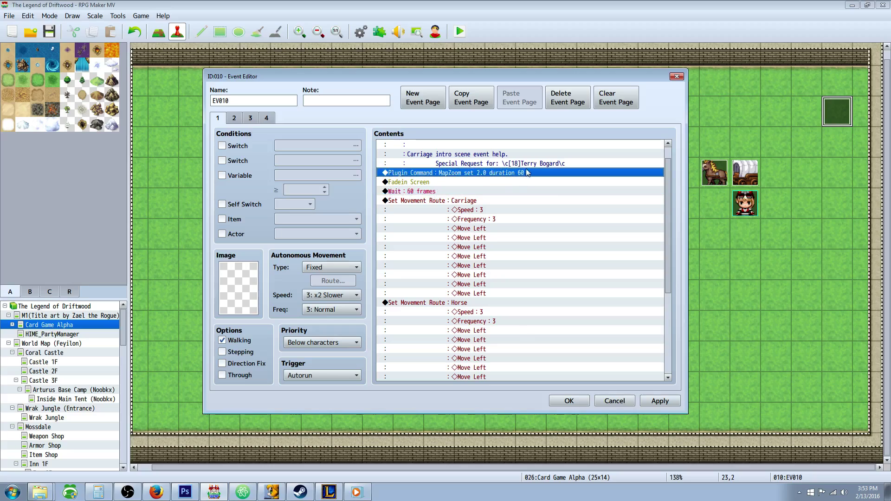
pyautogui.click(473, 202)
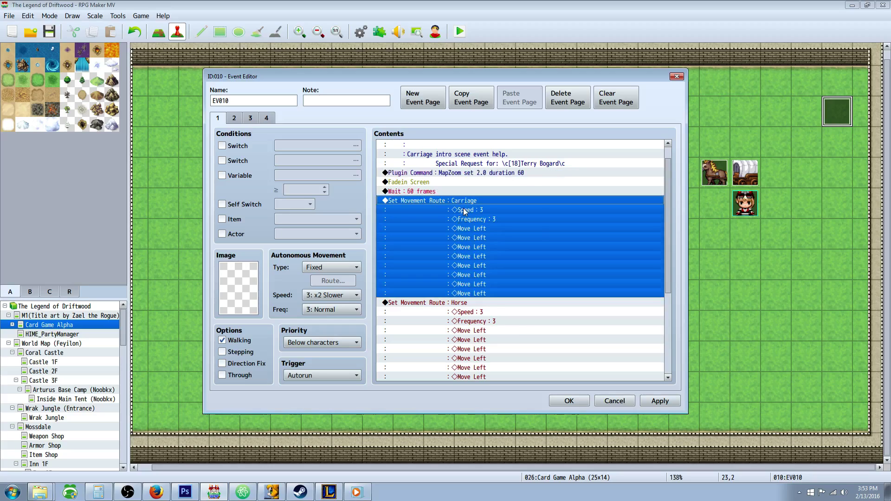
pyautogui.rightClick(472, 201)
pyautogui.click(494, 217)
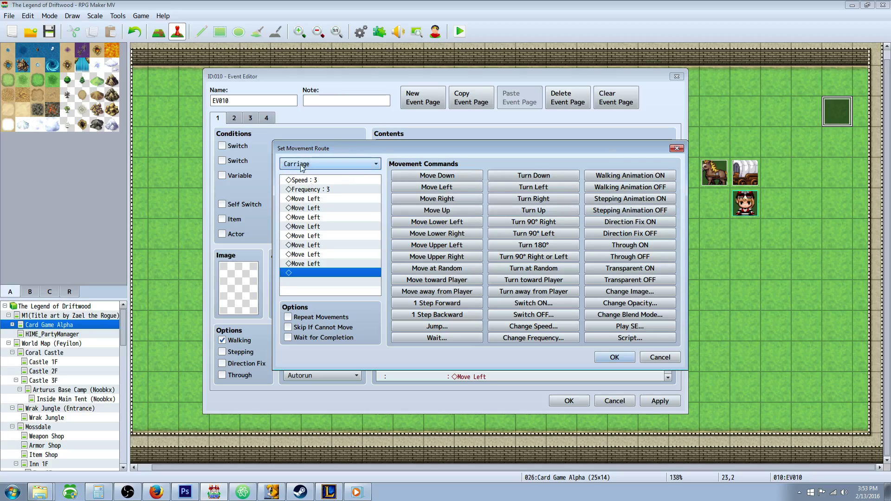
pyautogui.click(306, 180)
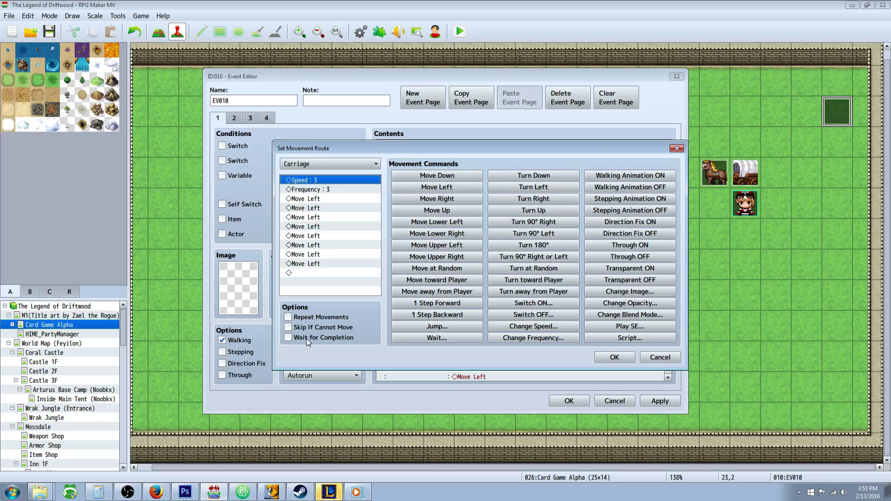
pyautogui.click(329, 192)
pyautogui.press('Down')
pyautogui.press('Down')
pyautogui.press('Down')
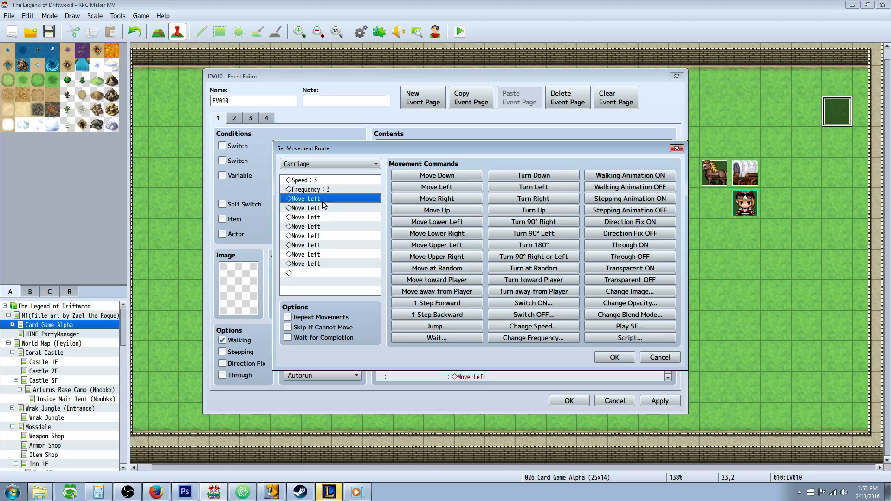
pyautogui.click(328, 237)
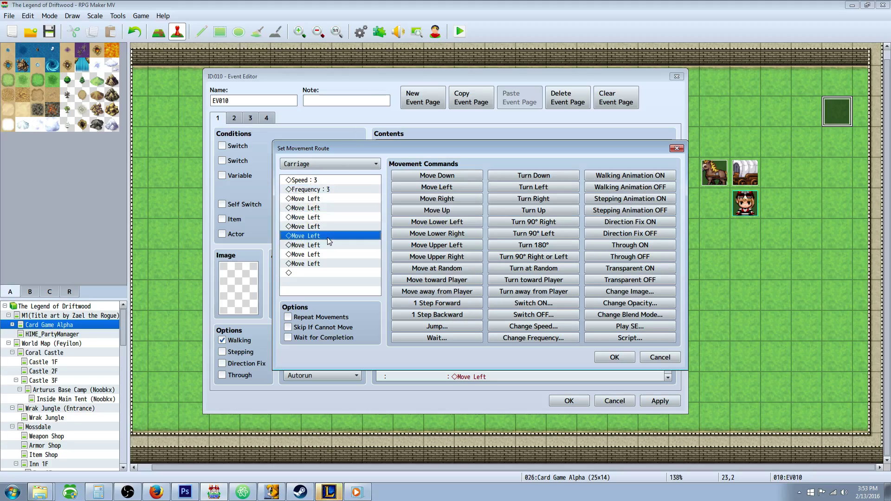
pyautogui.click(355, 198)
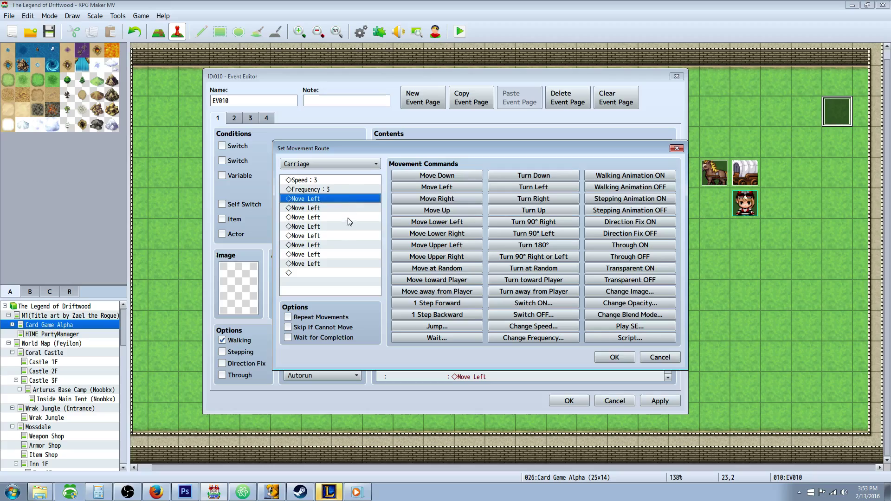
pyautogui.click(345, 208)
pyautogui.click(345, 226)
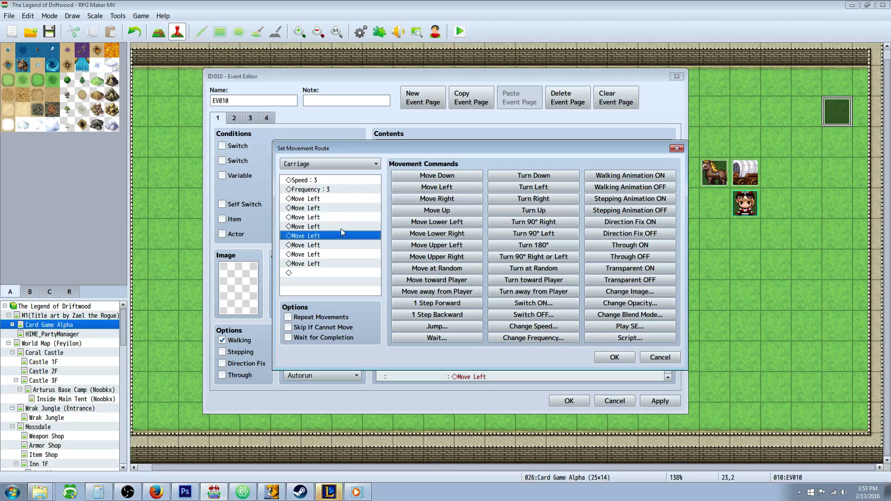
pyautogui.click(339, 264)
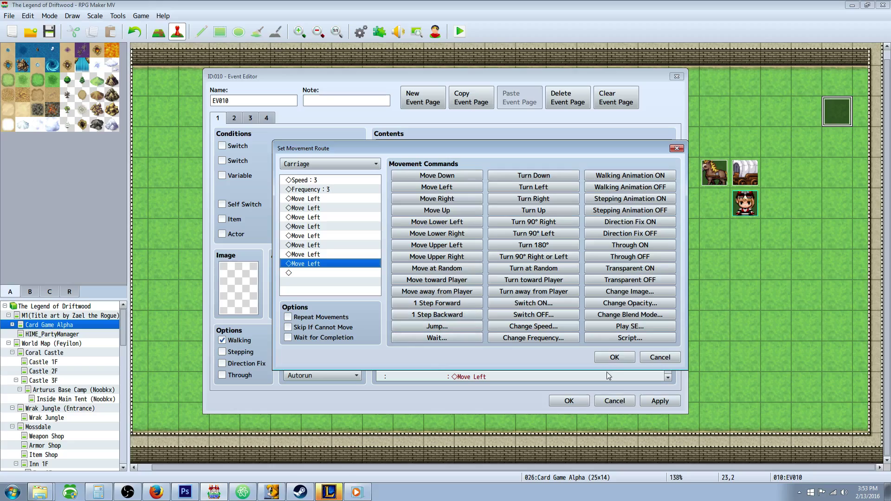
pyautogui.click(614, 357)
pyautogui.scroll(-2, 515, 235)
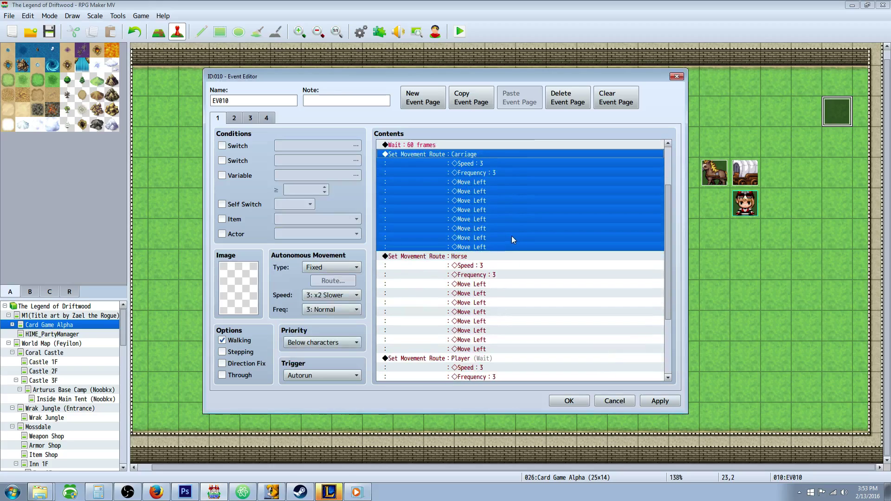
pyautogui.click(493, 257)
pyautogui.scroll(-2, 493, 251)
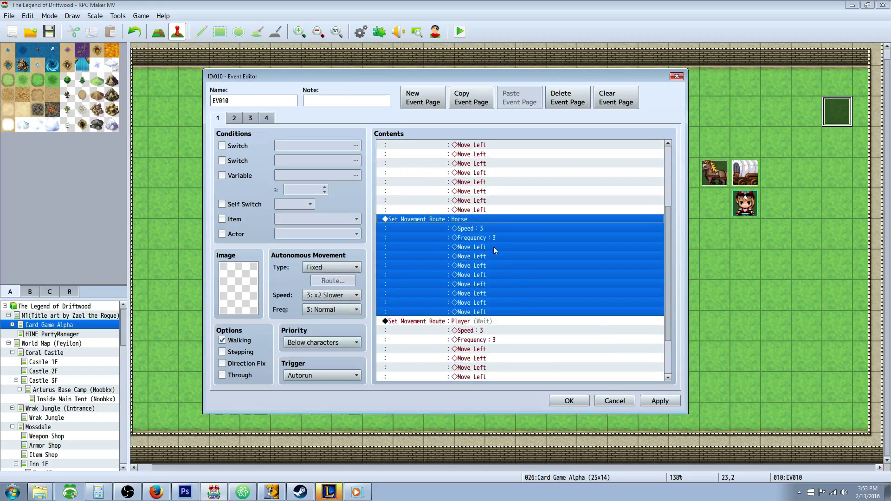
# - Check that the Horse movement route moves the Horse, and close it unchanged
pyautogui.rightClick(462, 220)
pyautogui.click(465, 238)
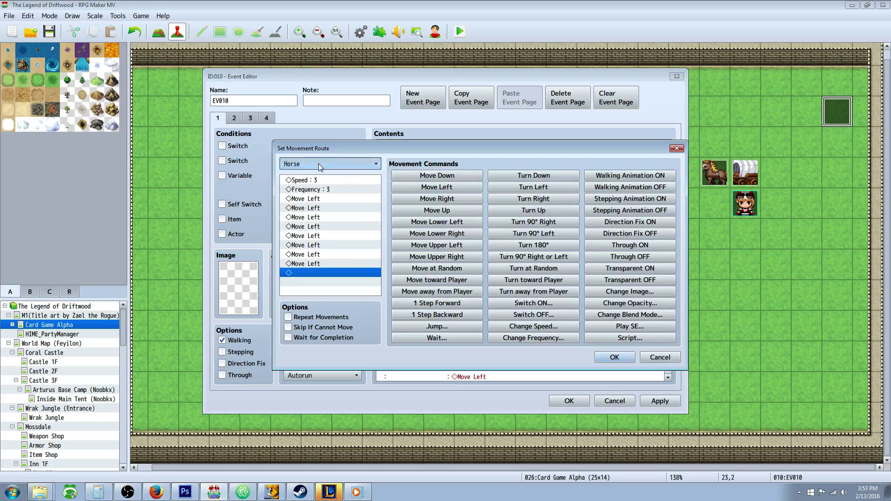
pyautogui.click(318, 163)
pyautogui.click(311, 272)
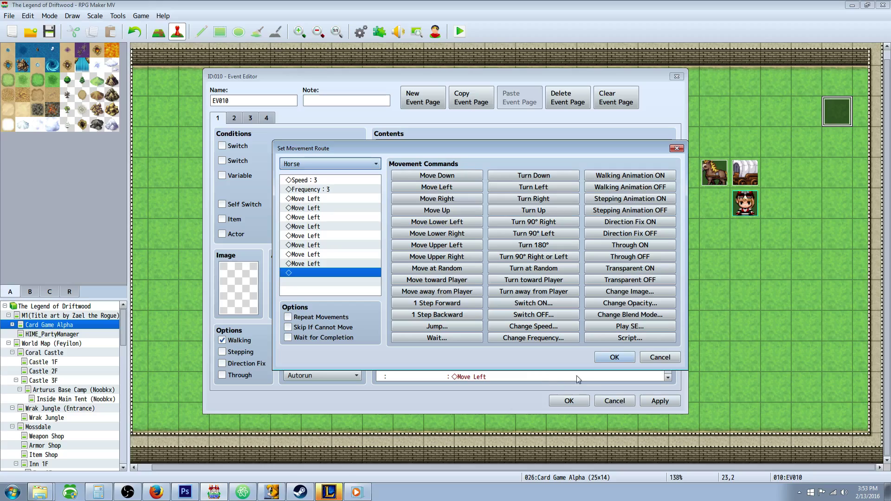
pyautogui.click(608, 358)
# - Open the Player movement route and review its Speed 3 and Frequency 3 steps
pyautogui.scroll(-2, 474, 283)
pyautogui.scroll(-2, 475, 283)
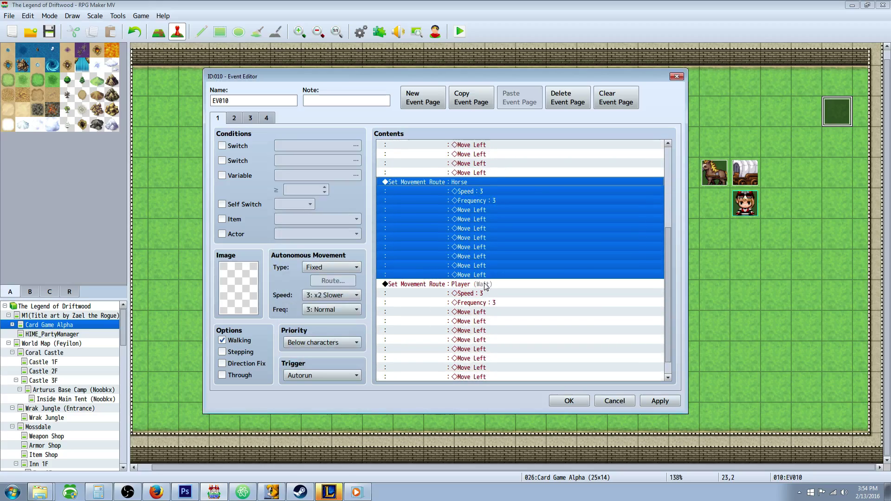
pyautogui.click(480, 266)
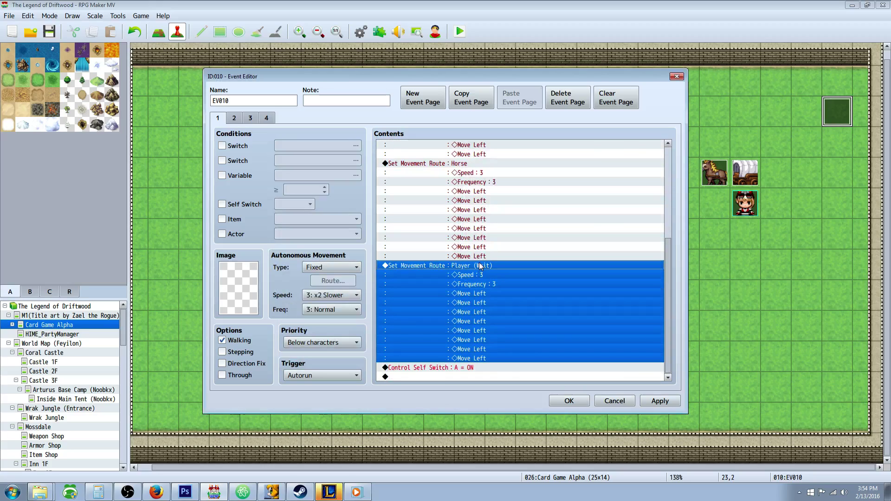
pyautogui.rightClick(432, 268)
pyautogui.click(444, 272)
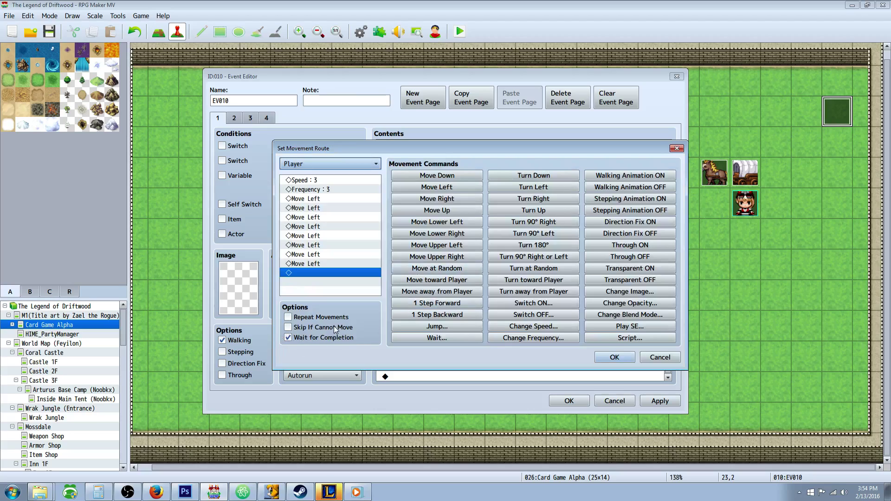
pyautogui.moveTo(332, 325)
pyautogui.click(328, 182)
pyautogui.click(328, 190)
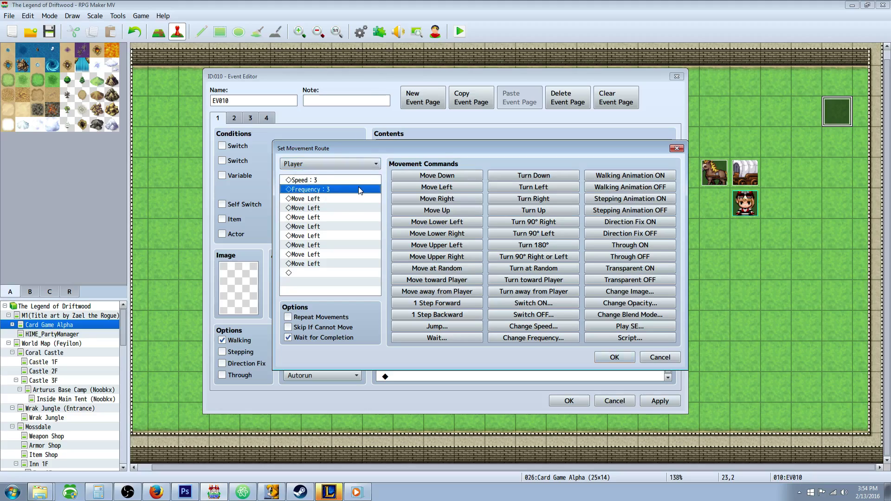